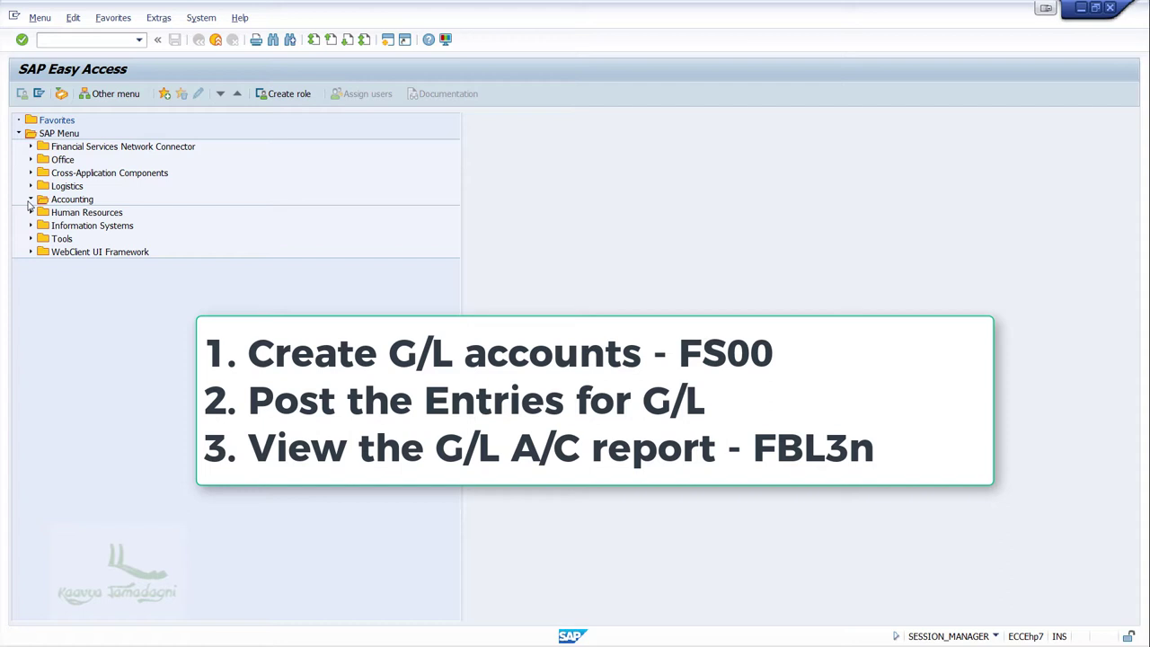
Open transaction FS00 for central G/L account processing under Accounting, Financial Accounting, General Ledger, Master Records, G/L Accounts, Individual Processing.
click(30, 201)
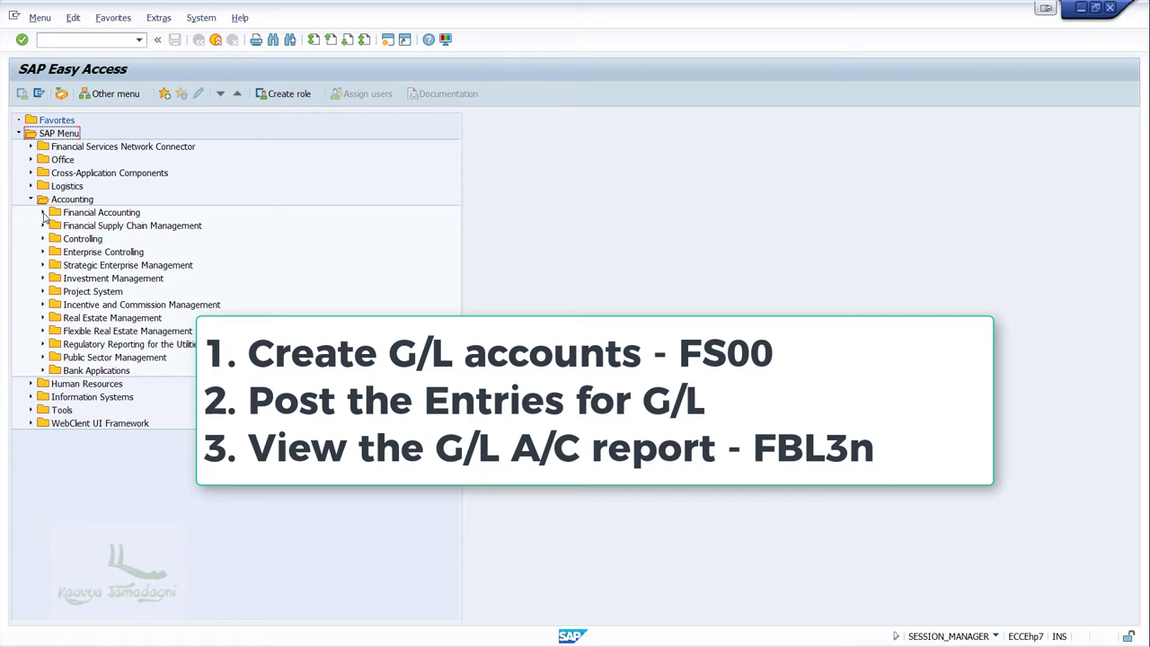
click(42, 213)
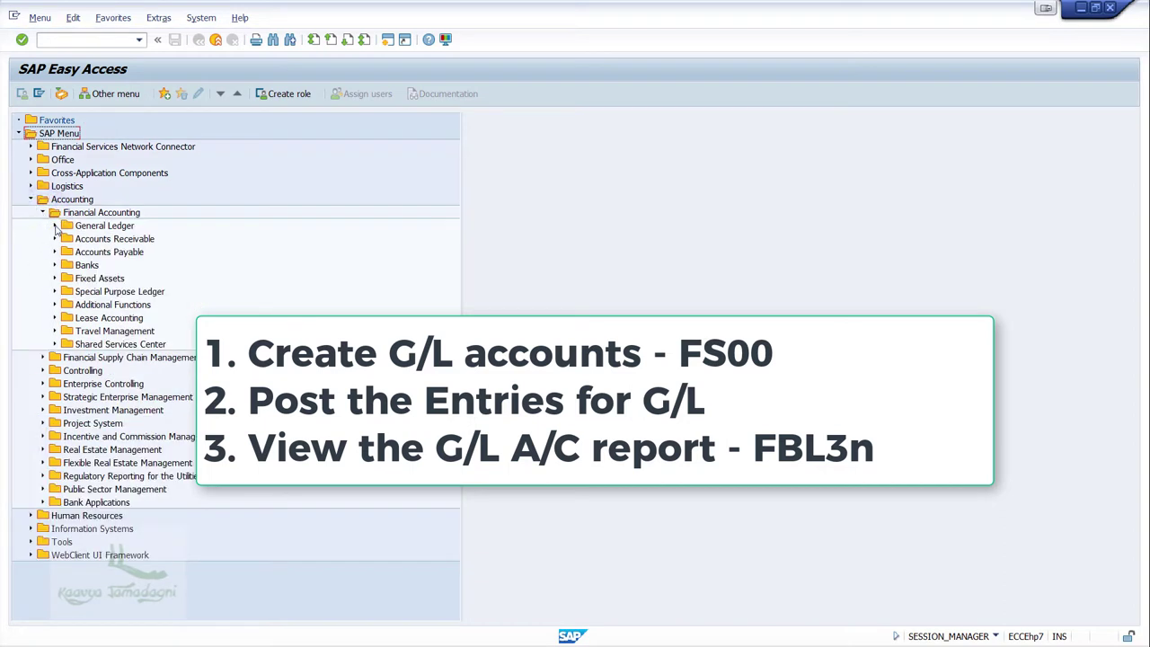
click(54, 226)
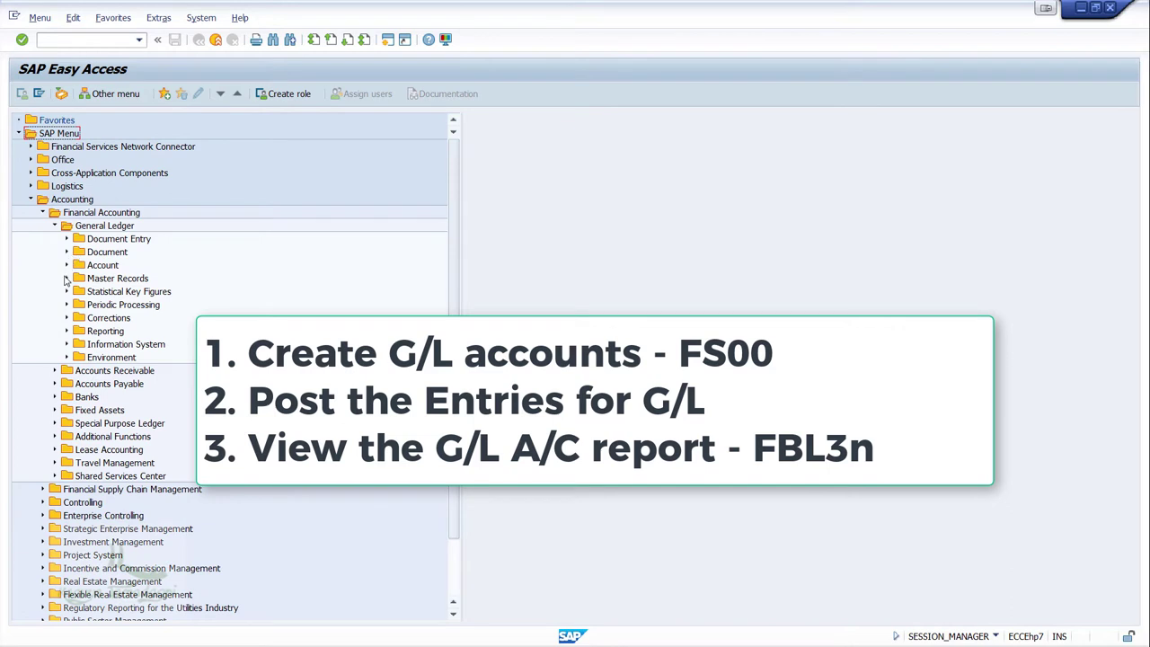
click(66, 278)
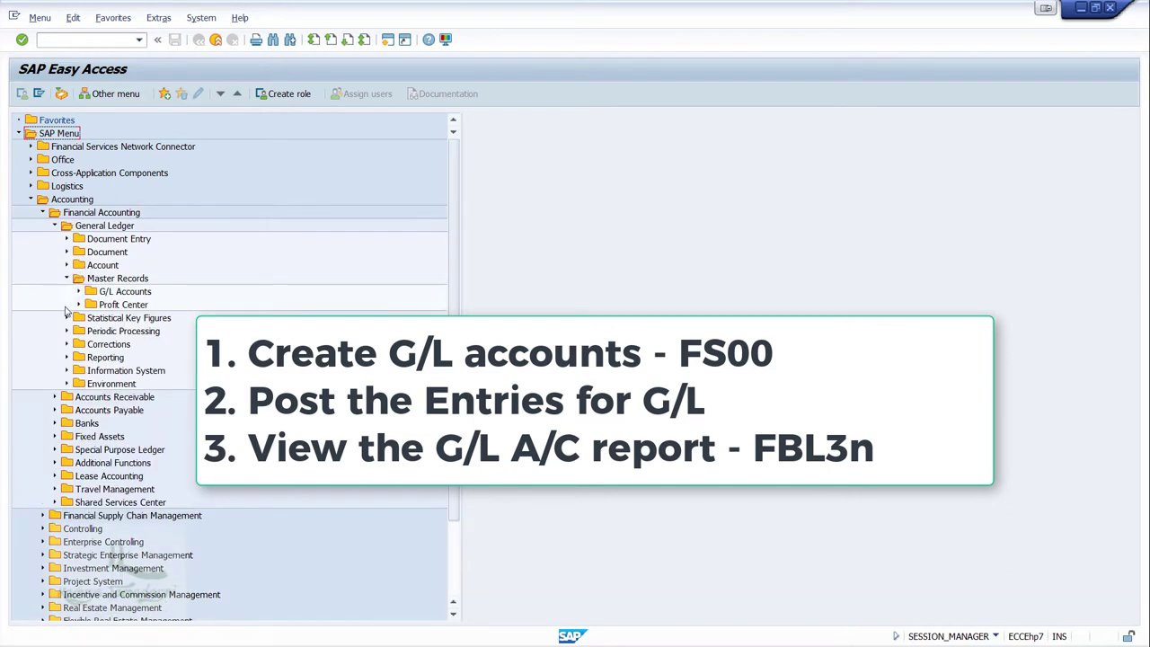
click(78, 292)
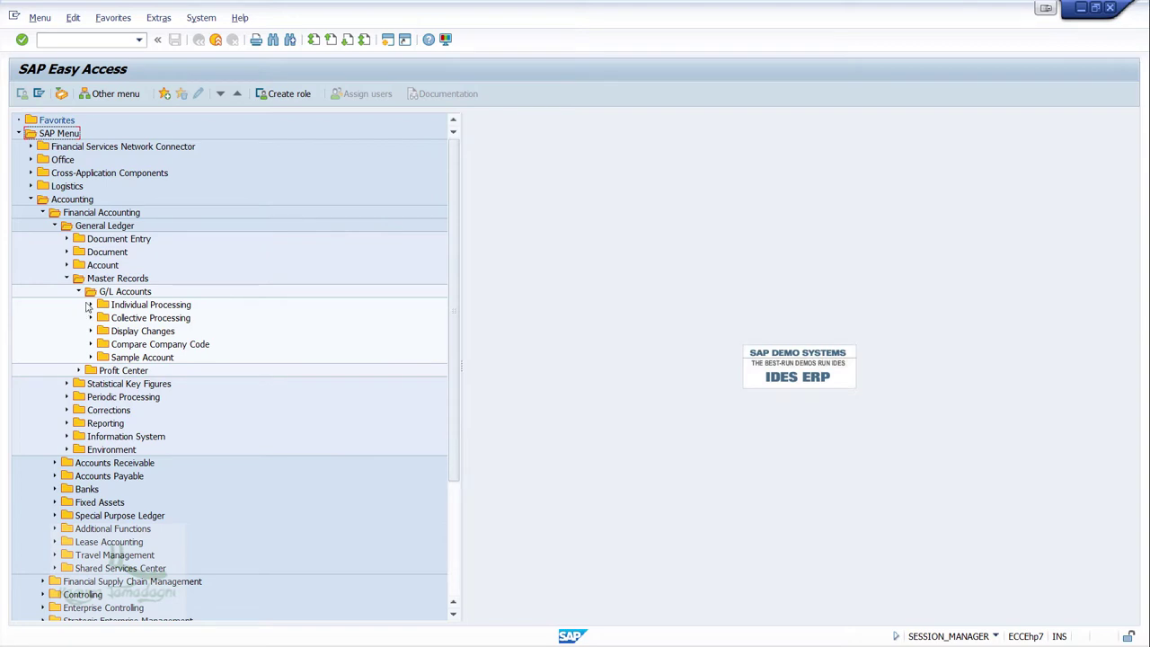
click(89, 307)
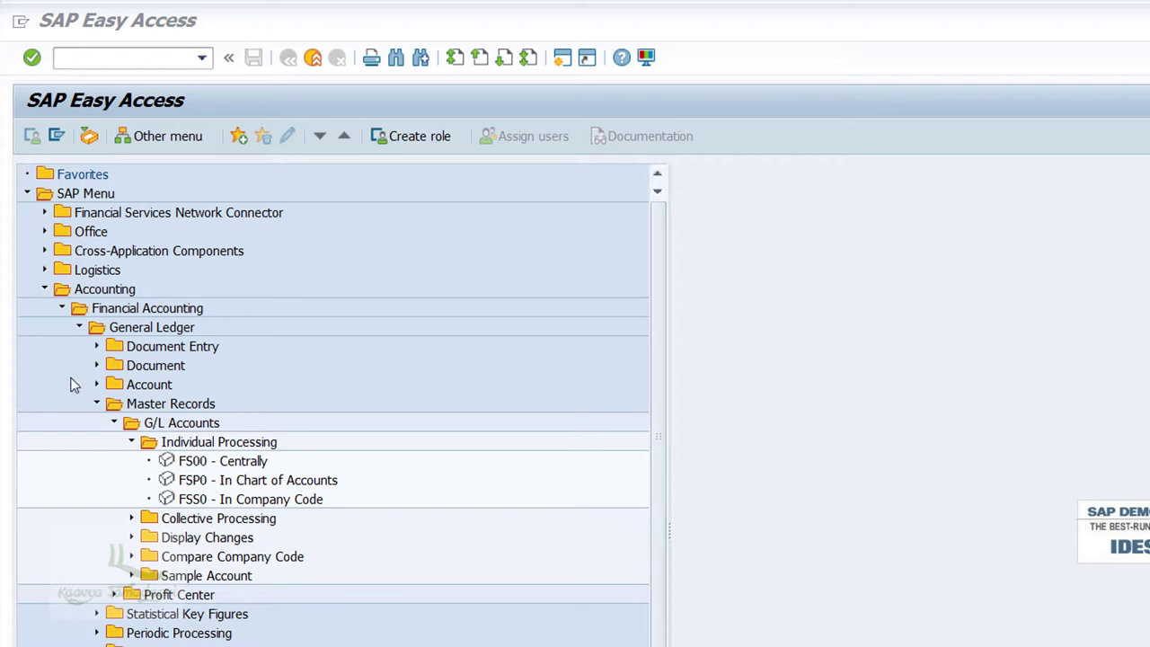
double_click(224, 462)
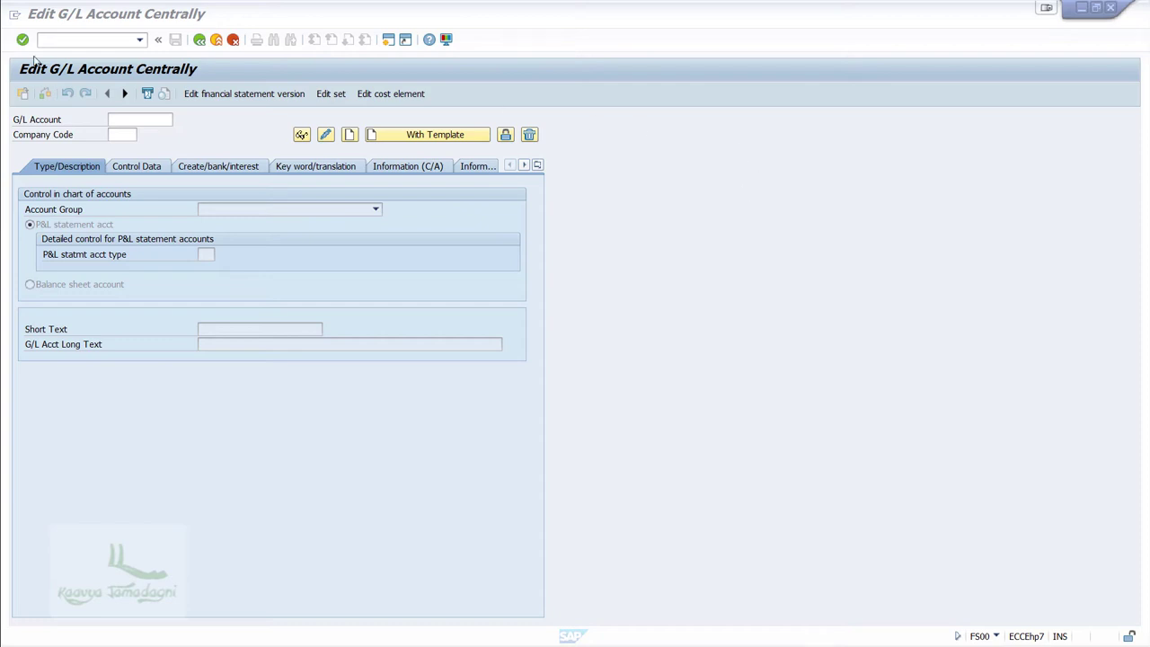
Start SPRO in a new session with the command /ospro and display the SAP Reference IMG.
click(85, 40)
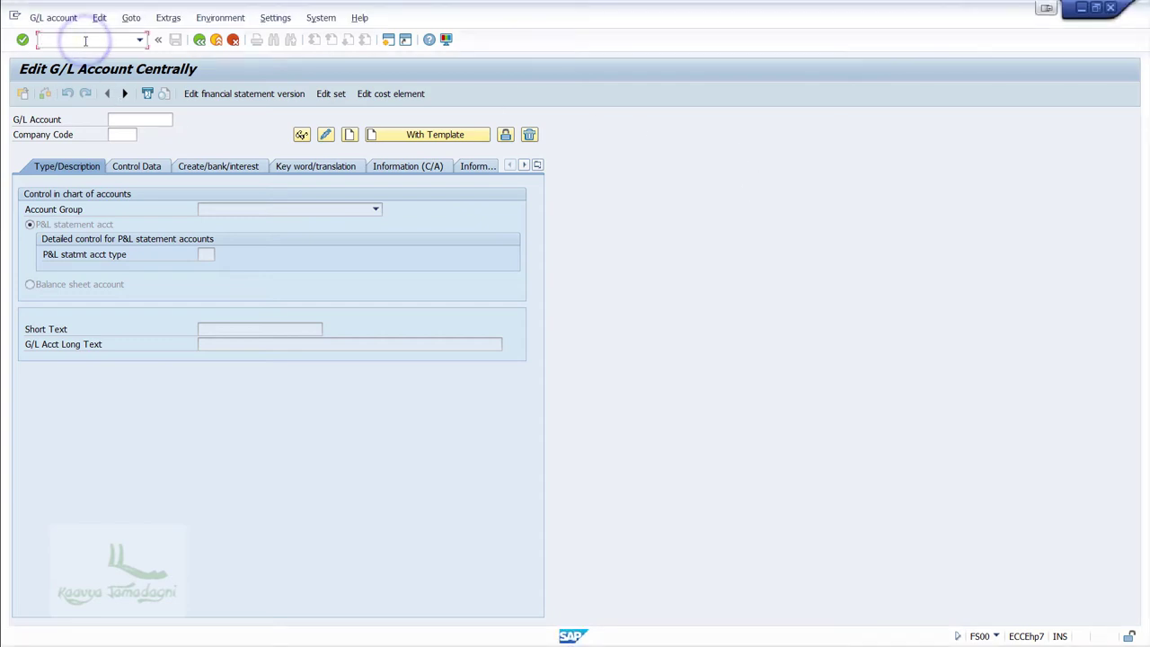
text(/ospr)
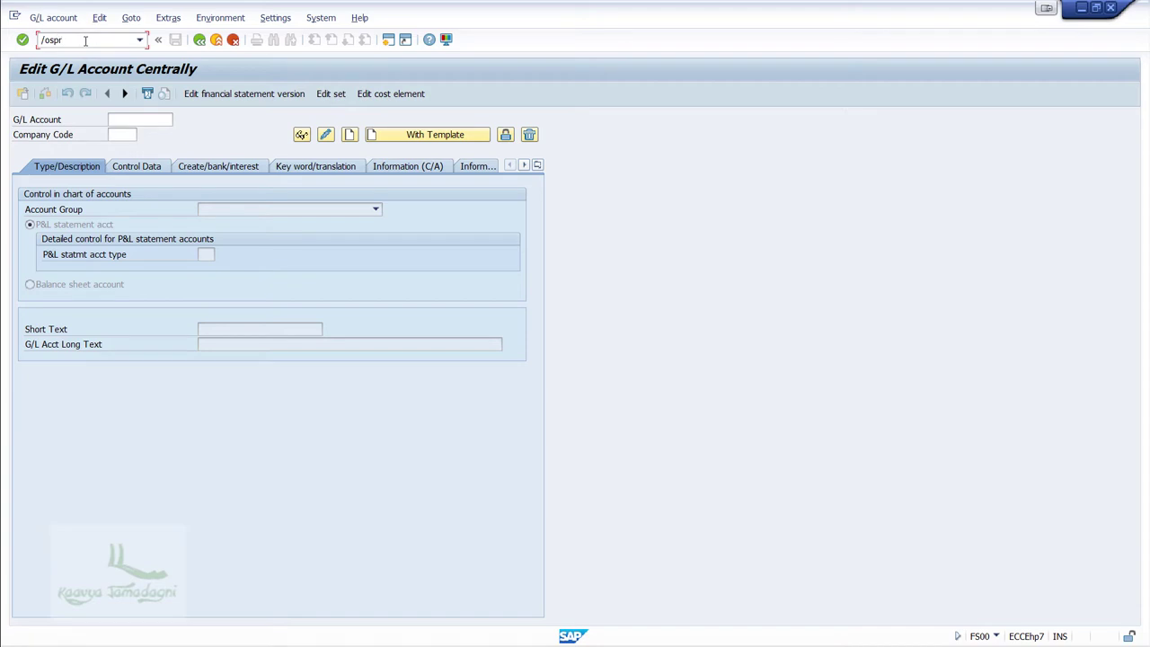
text(o)
key(Return)
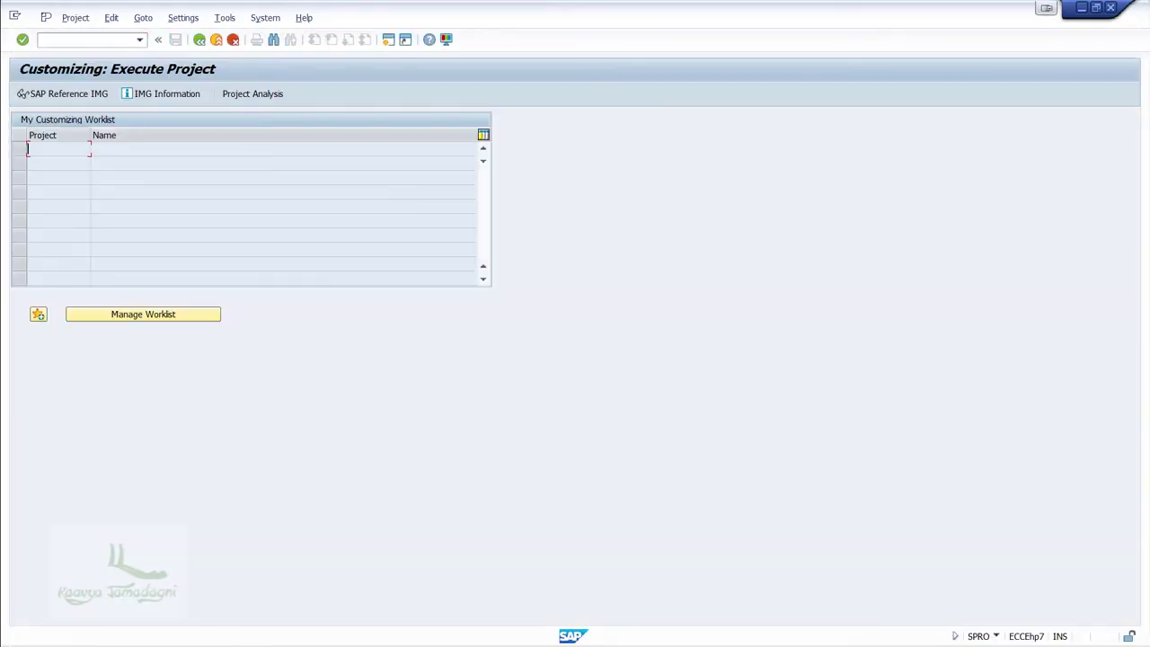
click(55, 94)
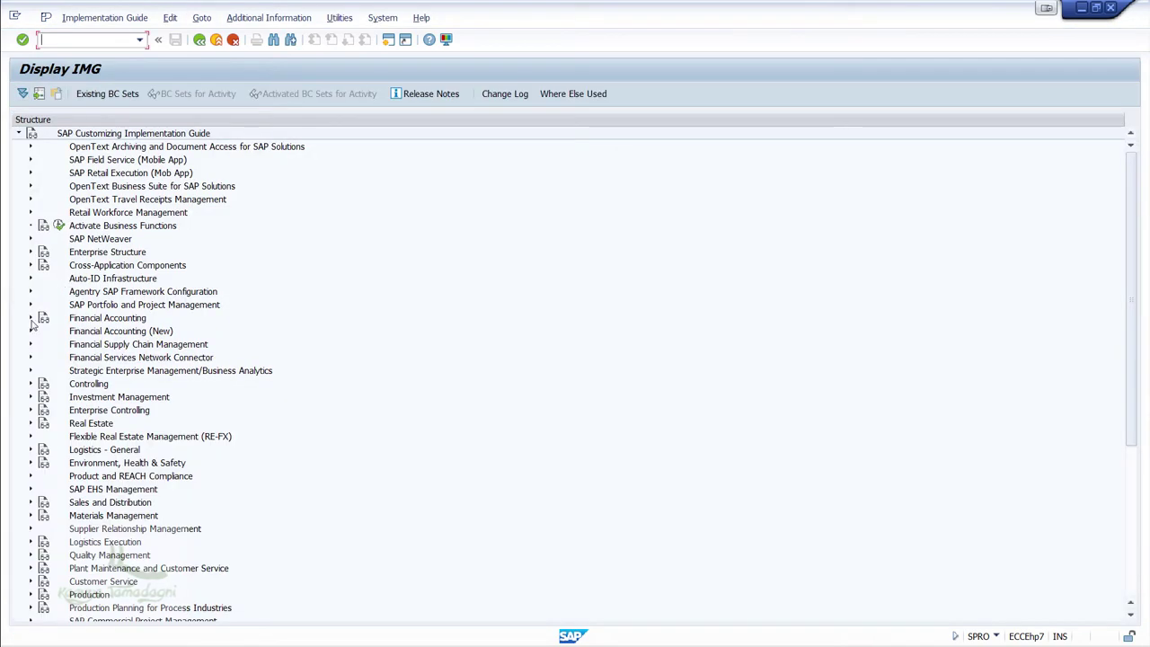
Open the Define Account Group activity under Financial Accounting, General Ledger Accounting, G/L Accounts, Master Data, Preparations.
click(30, 319)
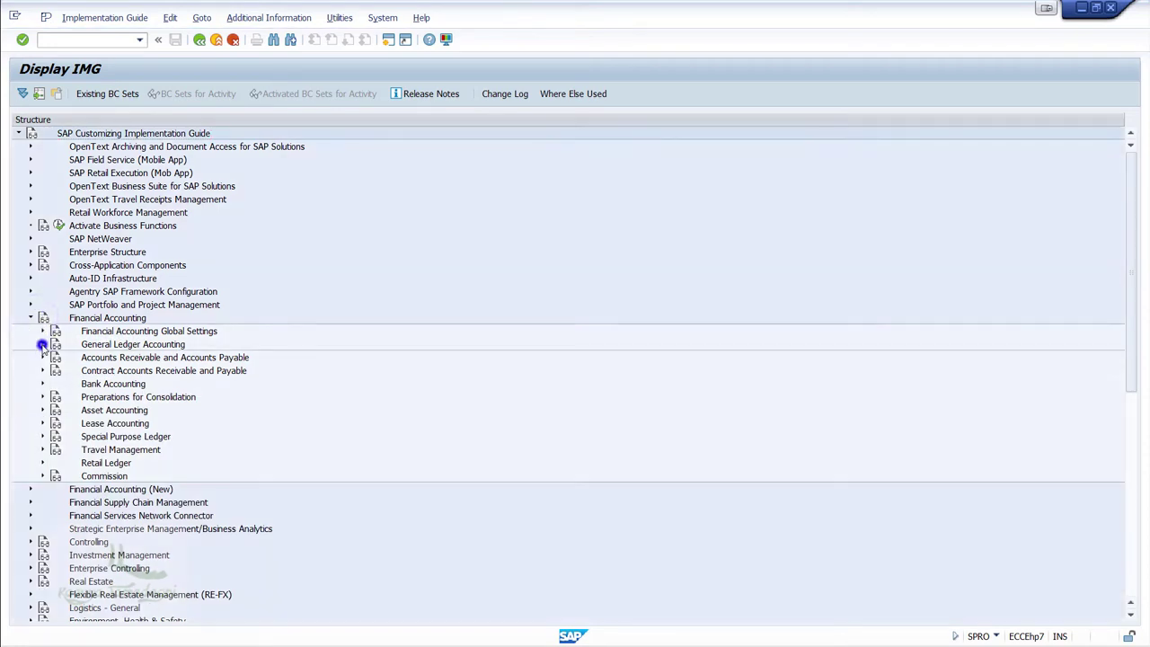
click(42, 344)
click(54, 357)
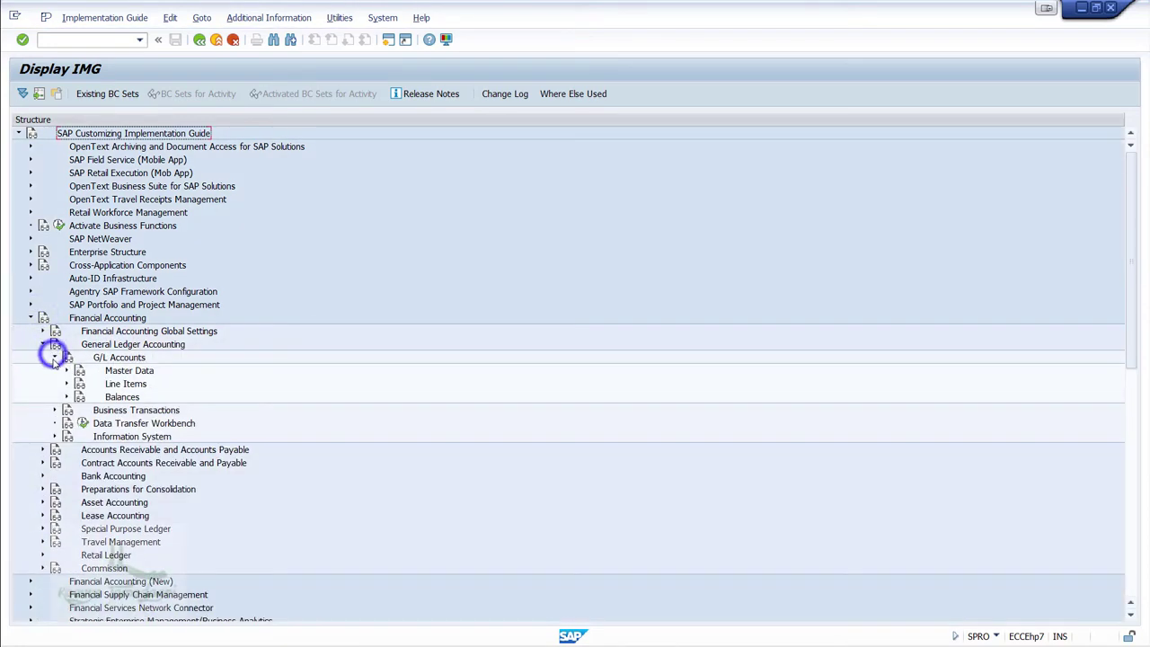
click(65, 371)
click(78, 384)
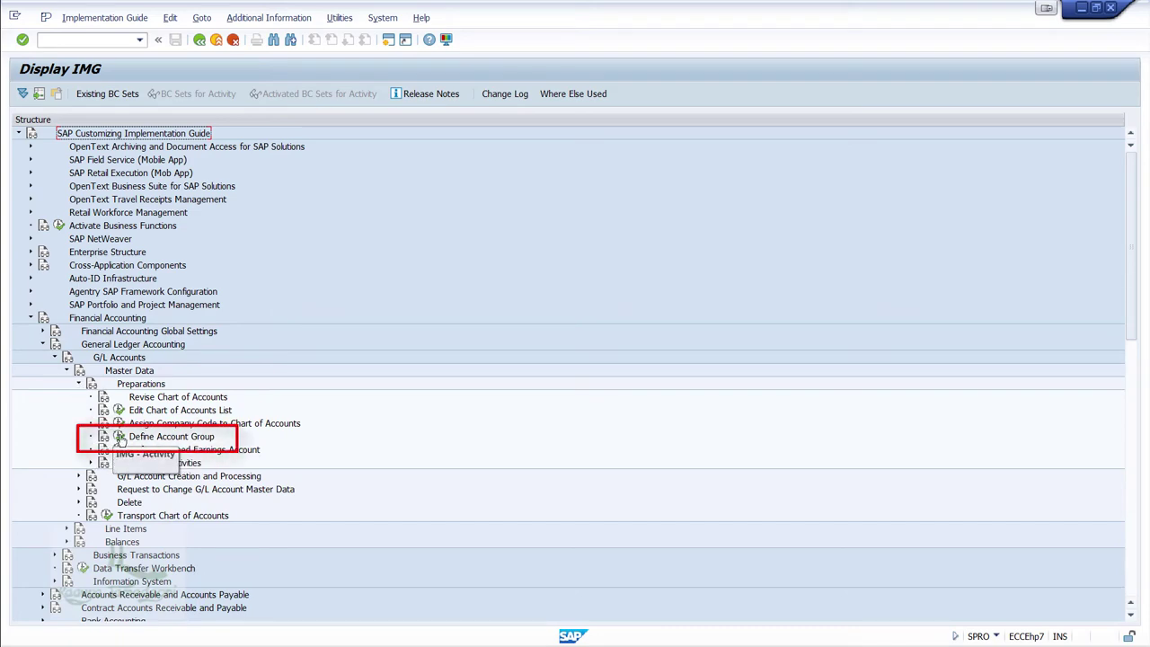
click(119, 437)
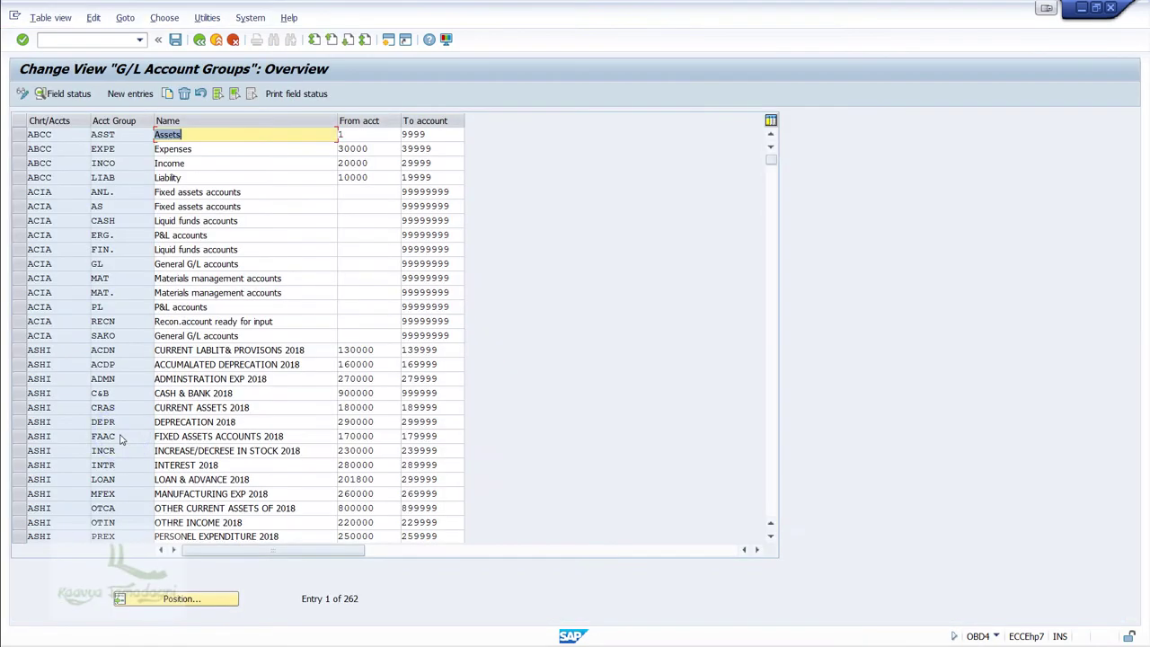
Position the G/L account groups list on the entries for chart of accounts ABCC.
click(169, 593)
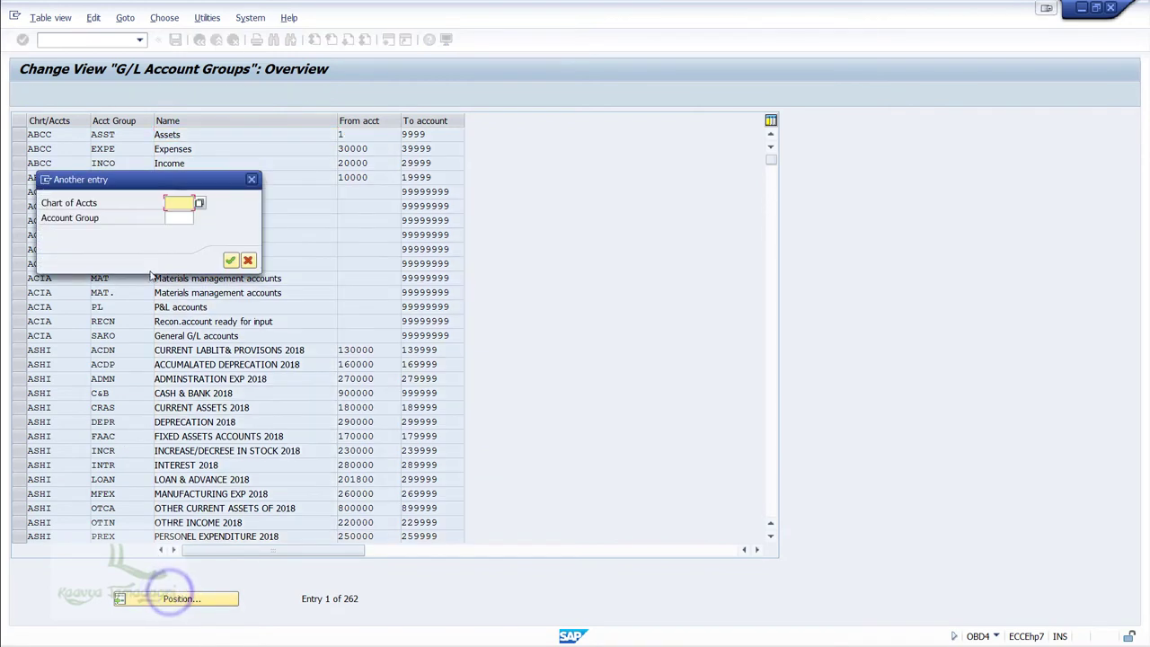
text(ABCC)
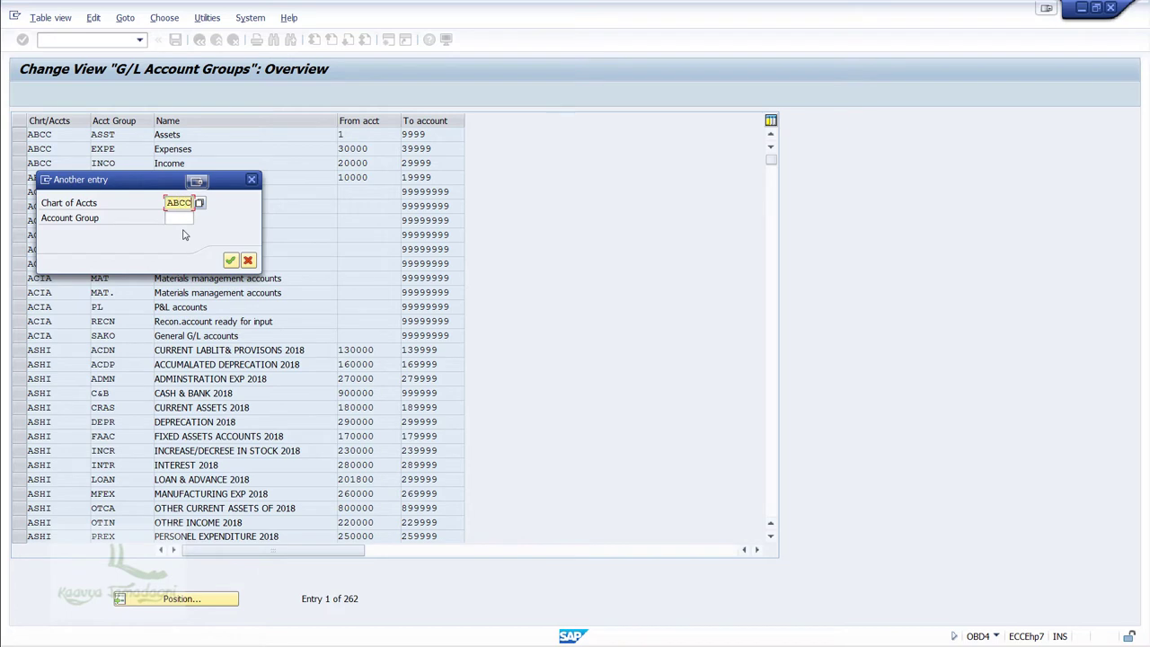
key(Return)
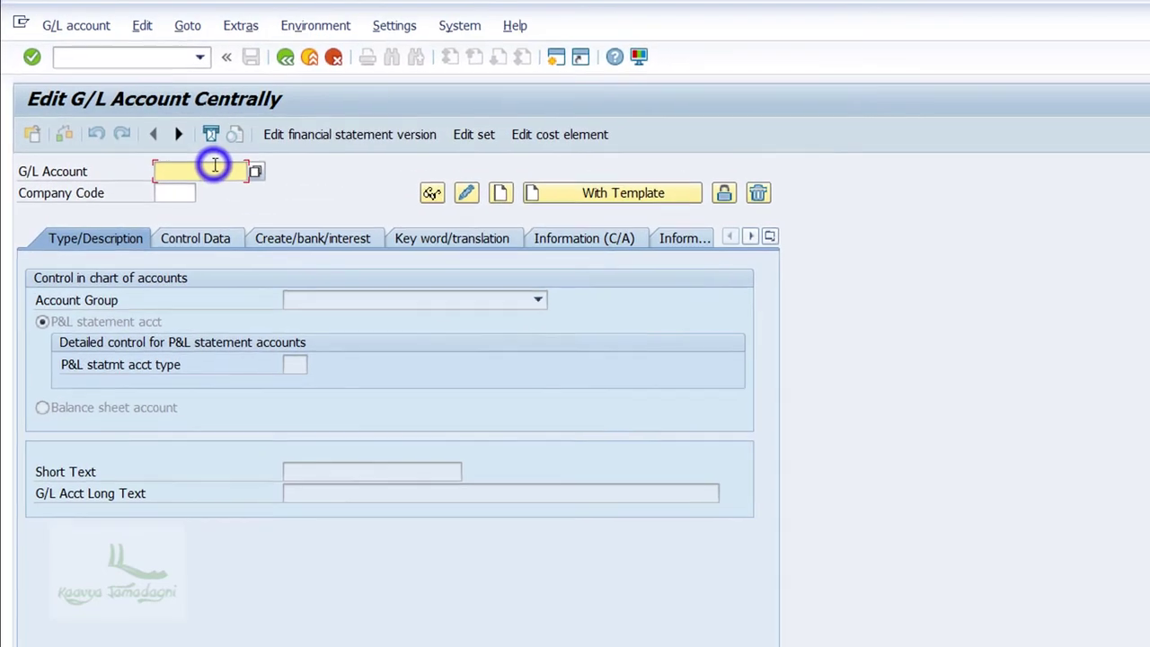
Back in the FS00 session, start creating G/L account 1 in company code ABCC.
text(1)
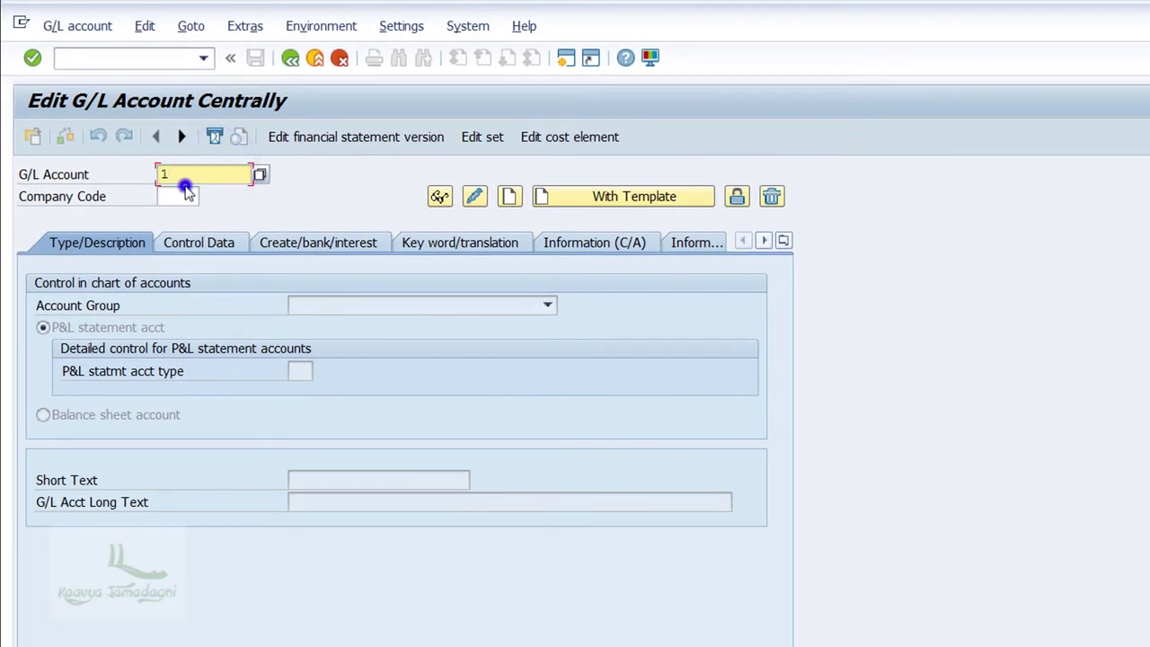
click(178, 196)
text(ABCC)
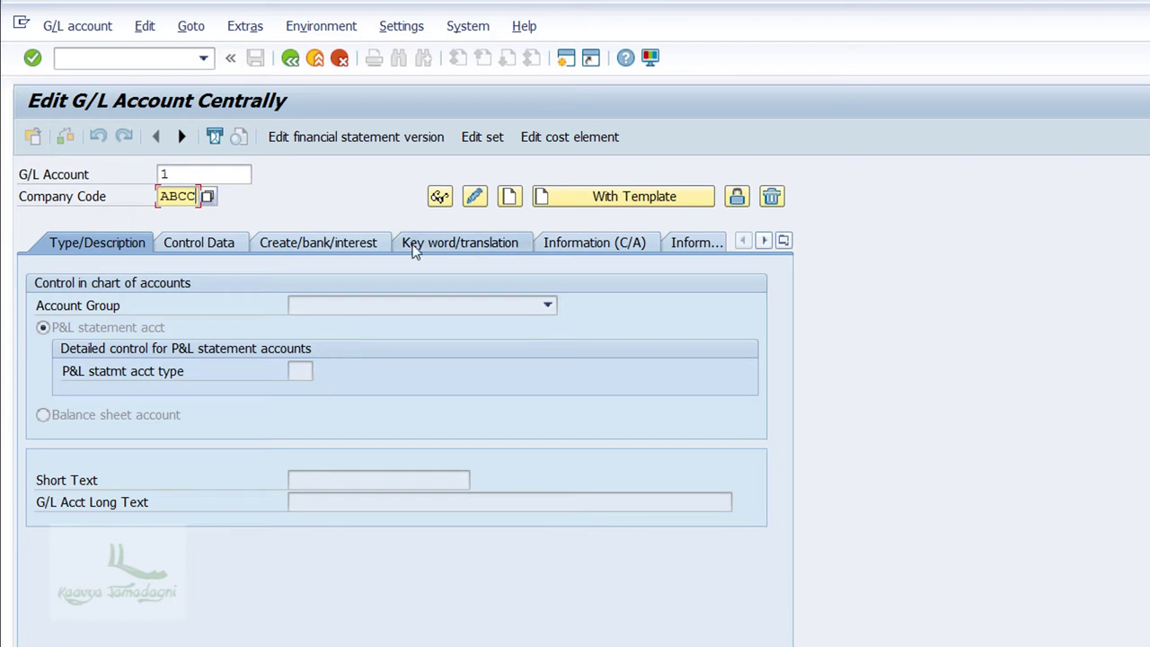
key(F5)
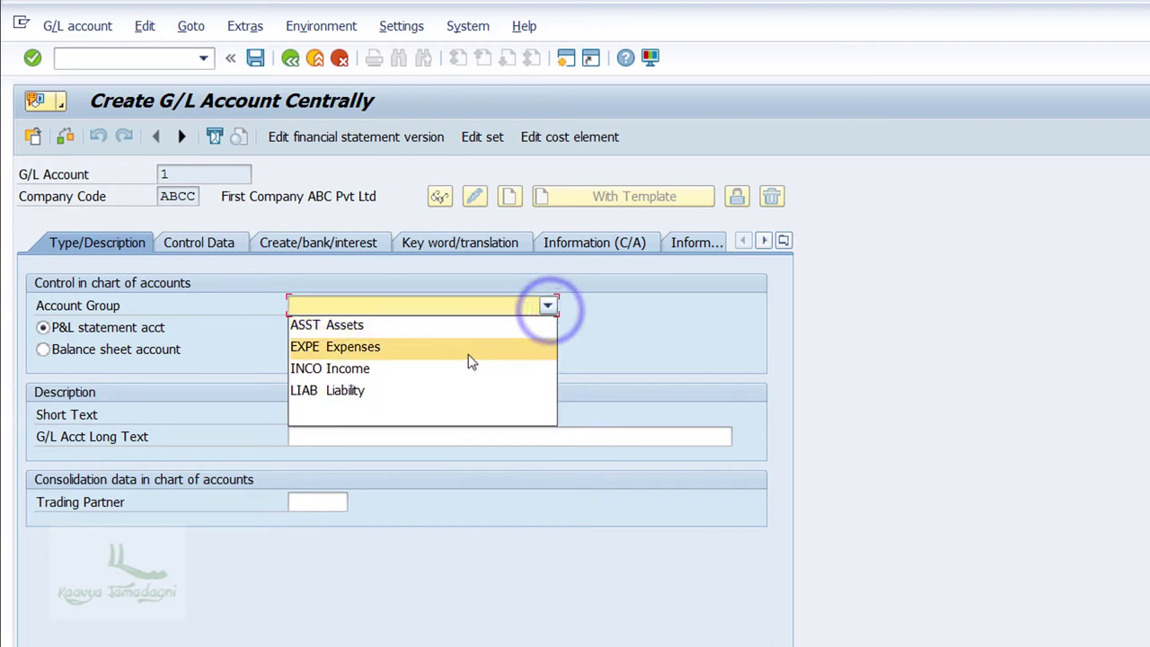
Assign account group ASST Assets, make it a balance sheet account, and enter "Bank Account" as both short text and long text.
click(469, 329)
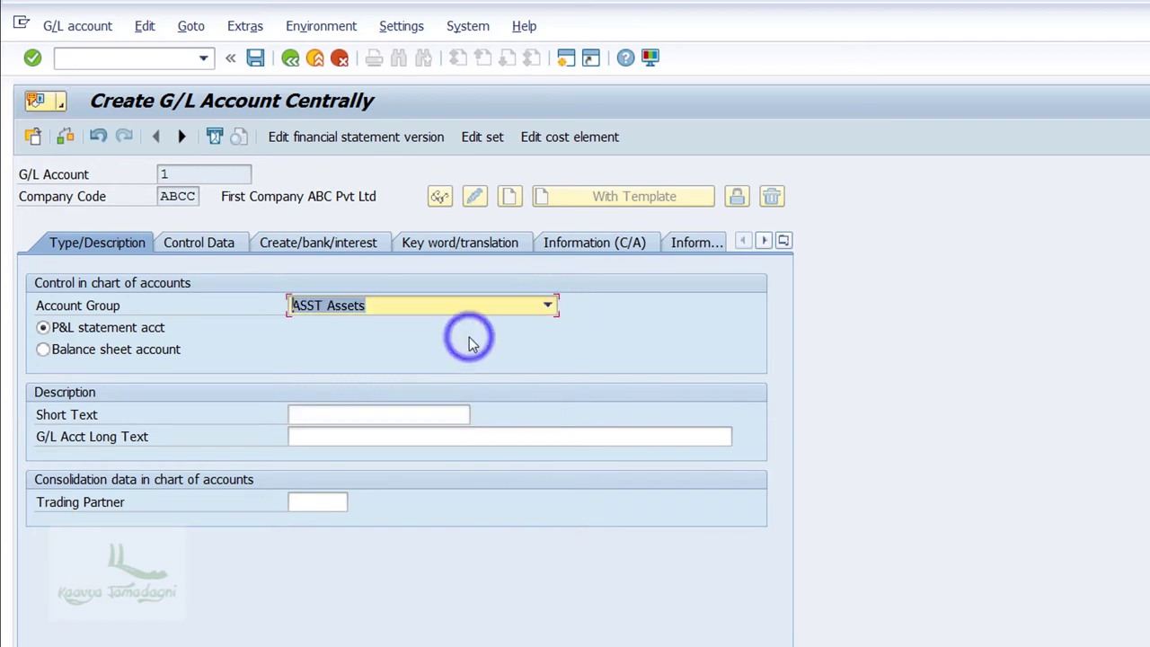
click(114, 357)
click(419, 417)
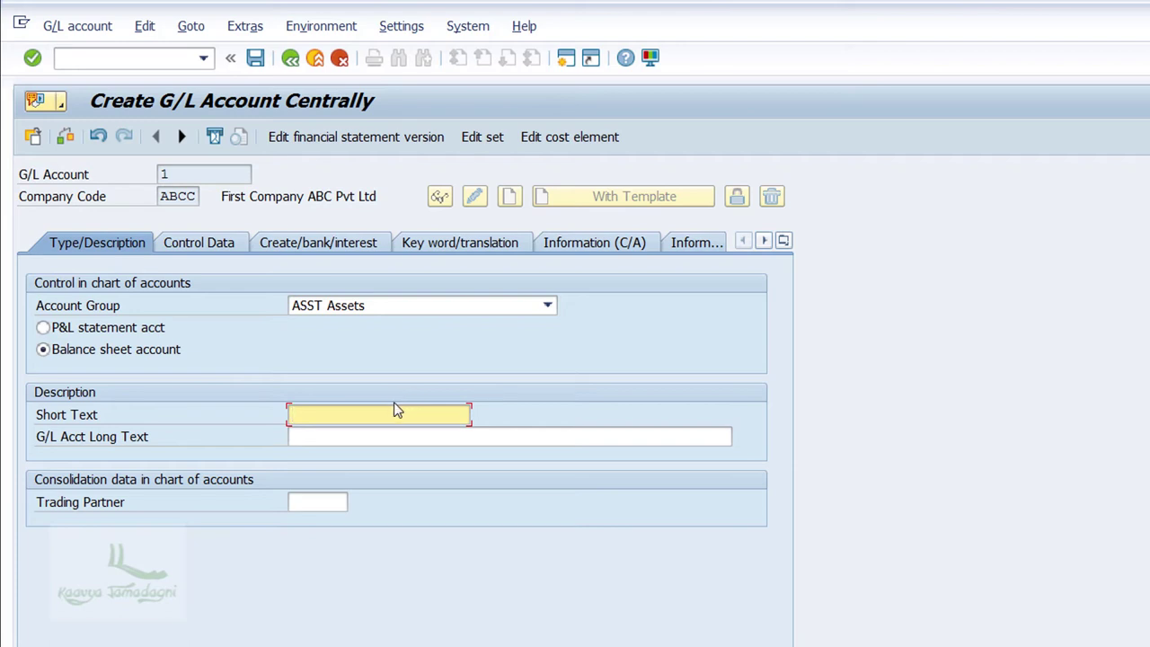
text(Bank Account)
key(ctrl+a)
key(ctrl+c)
click(329, 440)
key(ctrl+v)
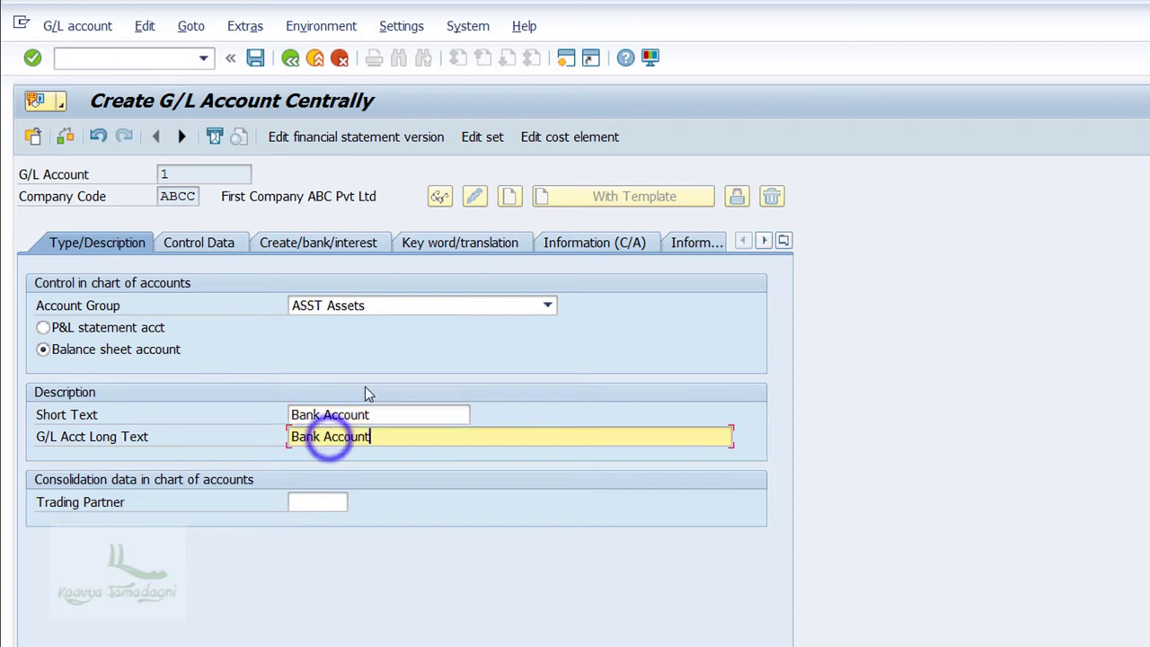
In the control data, enable only balances in local currency and line item display, and choose sort key 001.
click(200, 243)
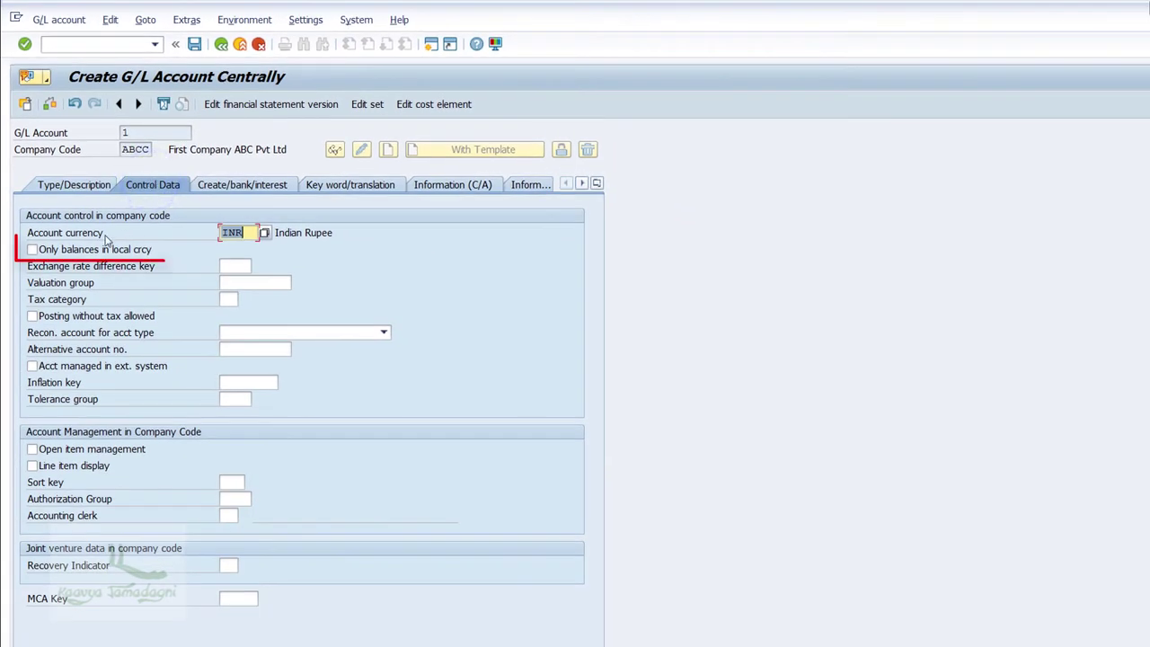
click(115, 249)
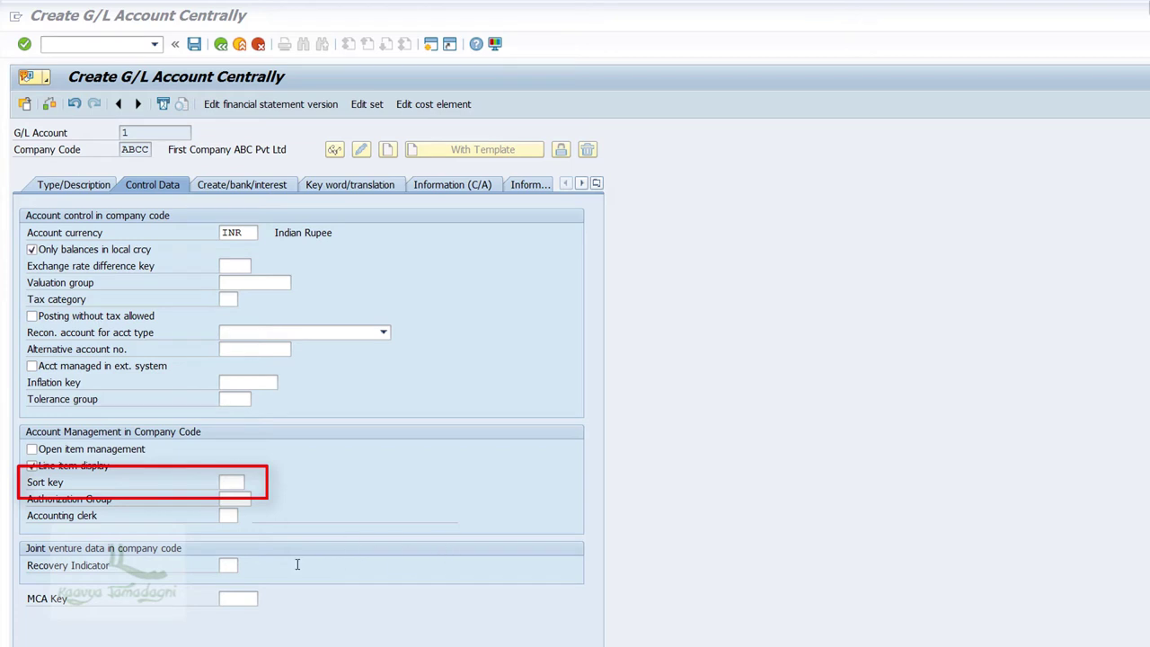
click(236, 483)
click(251, 484)
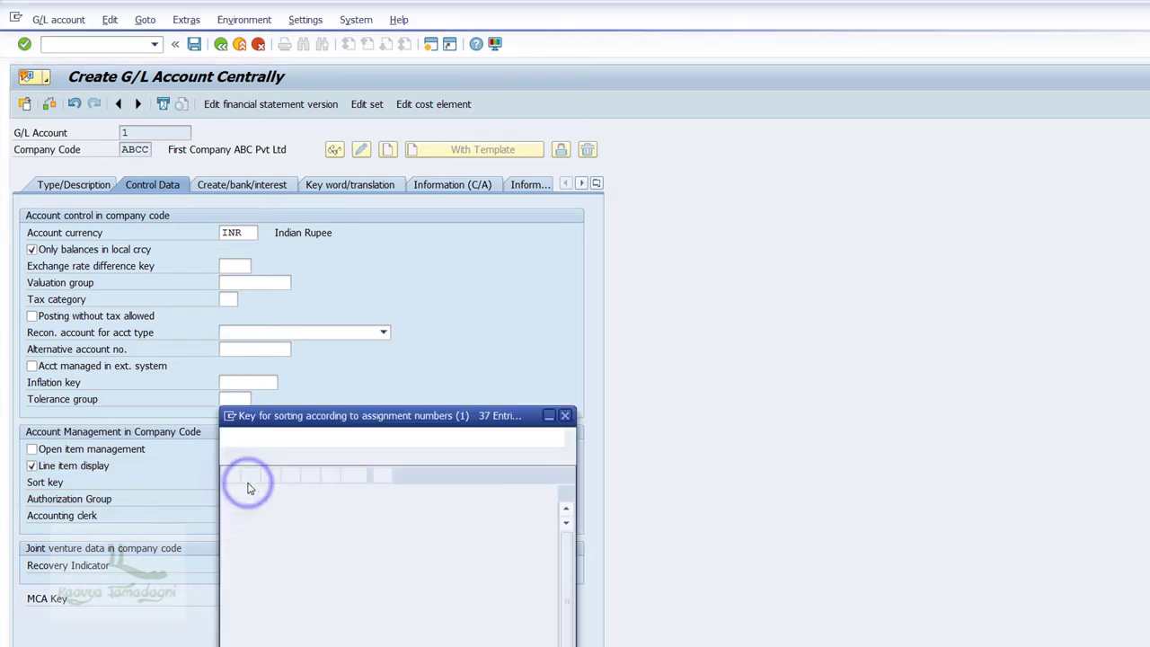
double_click(287, 307)
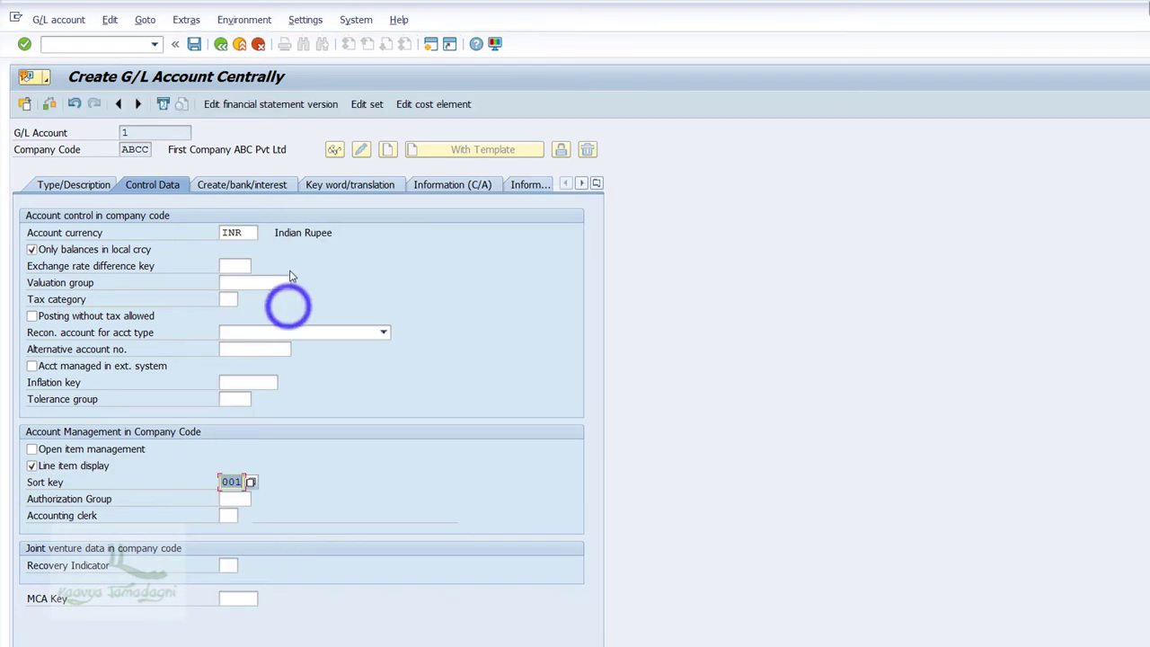
Set the account's field status group to G005 in the document creation control data.
click(251, 184)
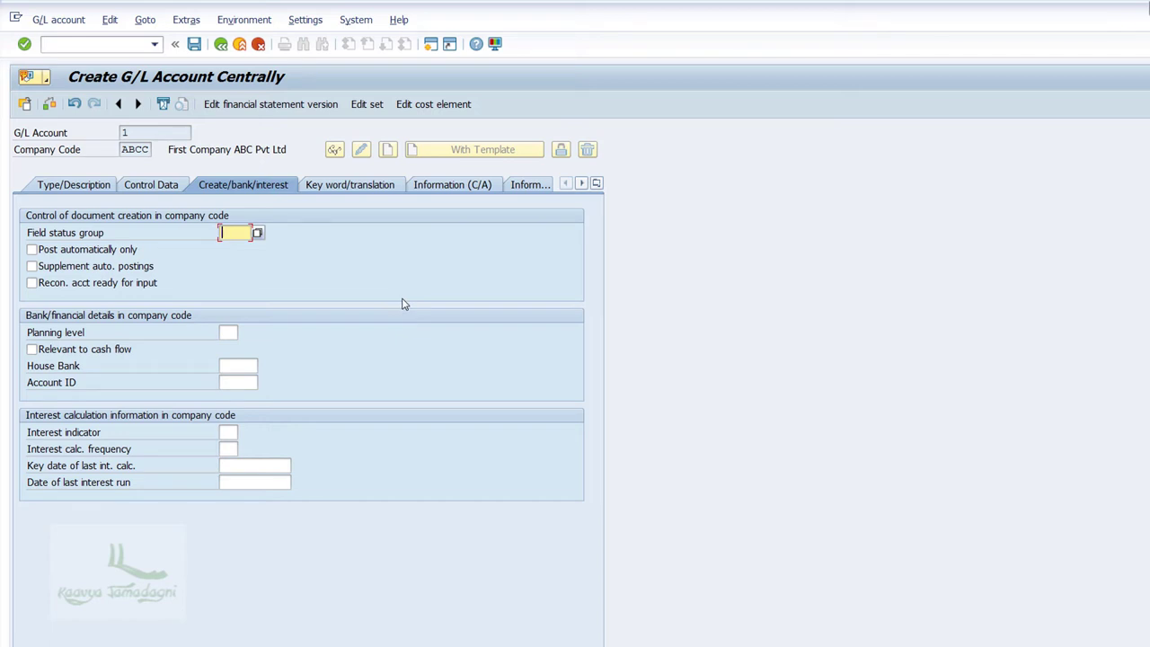
key(Return)
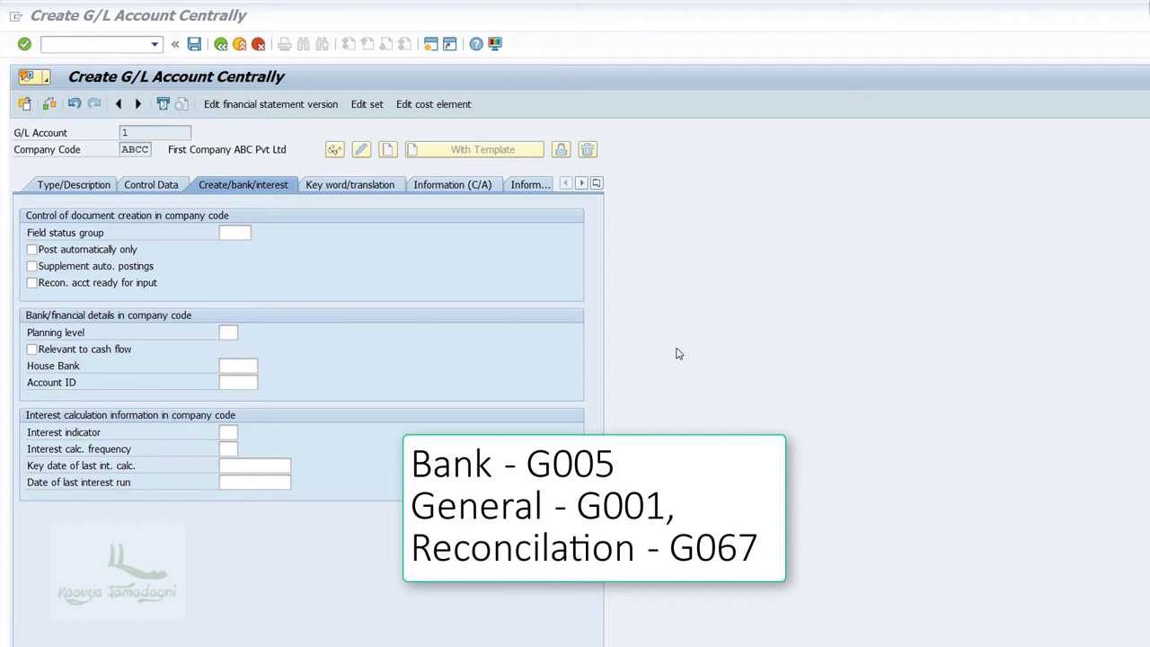
click(220, 231)
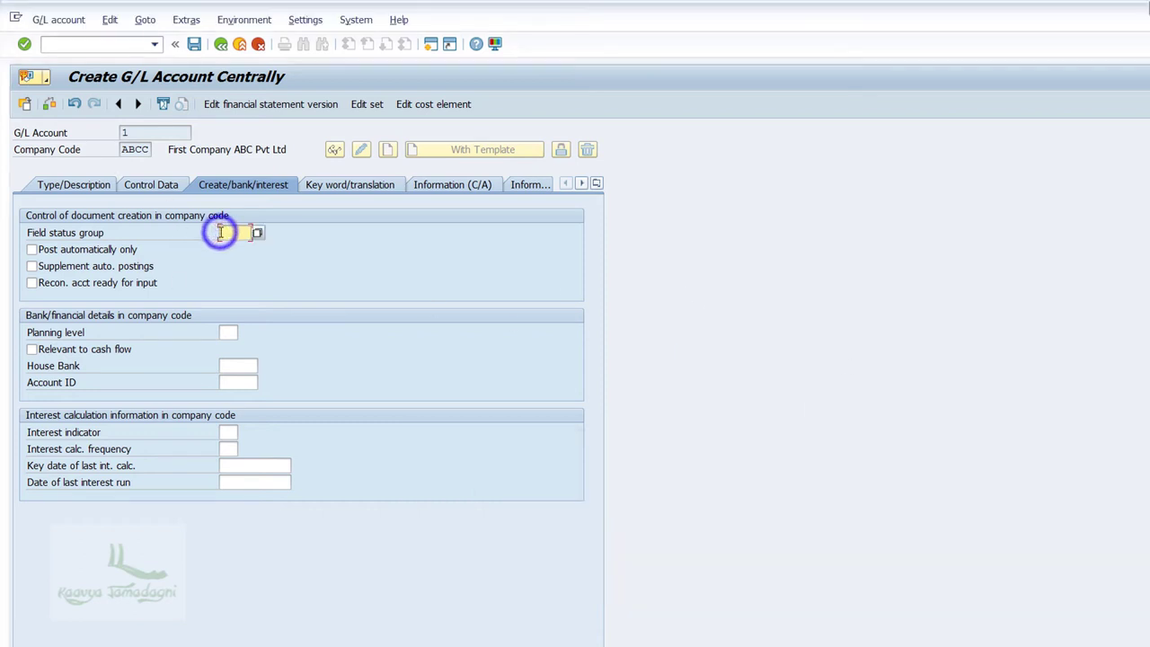
text(G005)
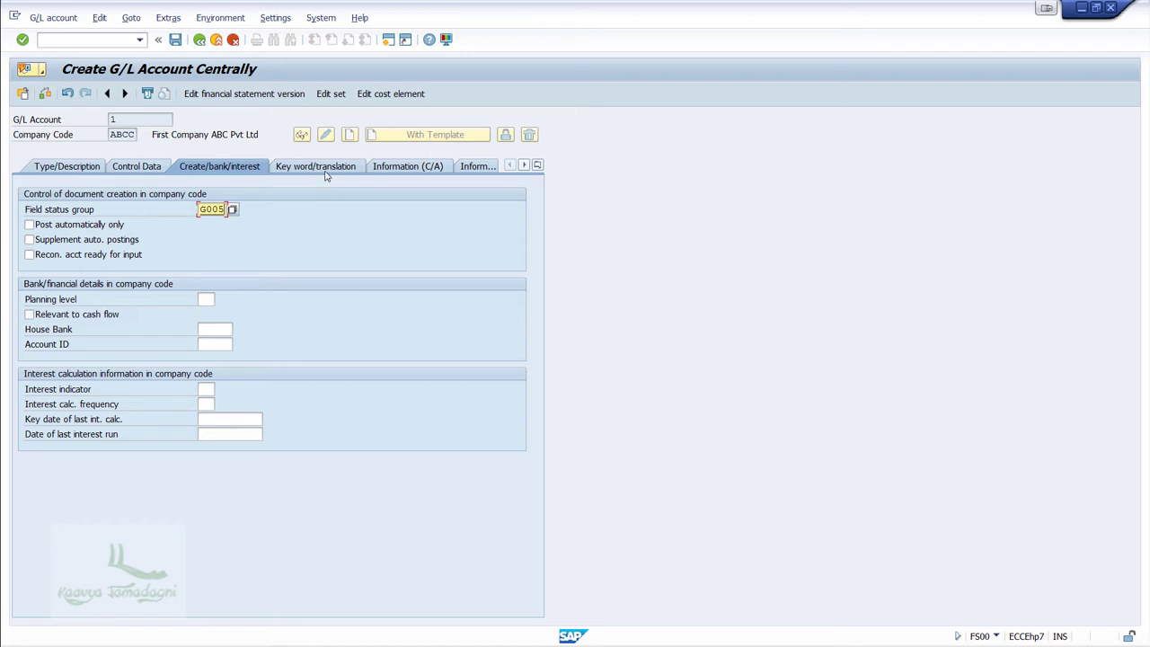
Review the account's key word and translation data, its chart of accounts information, and its company code information.
click(329, 166)
click(394, 170)
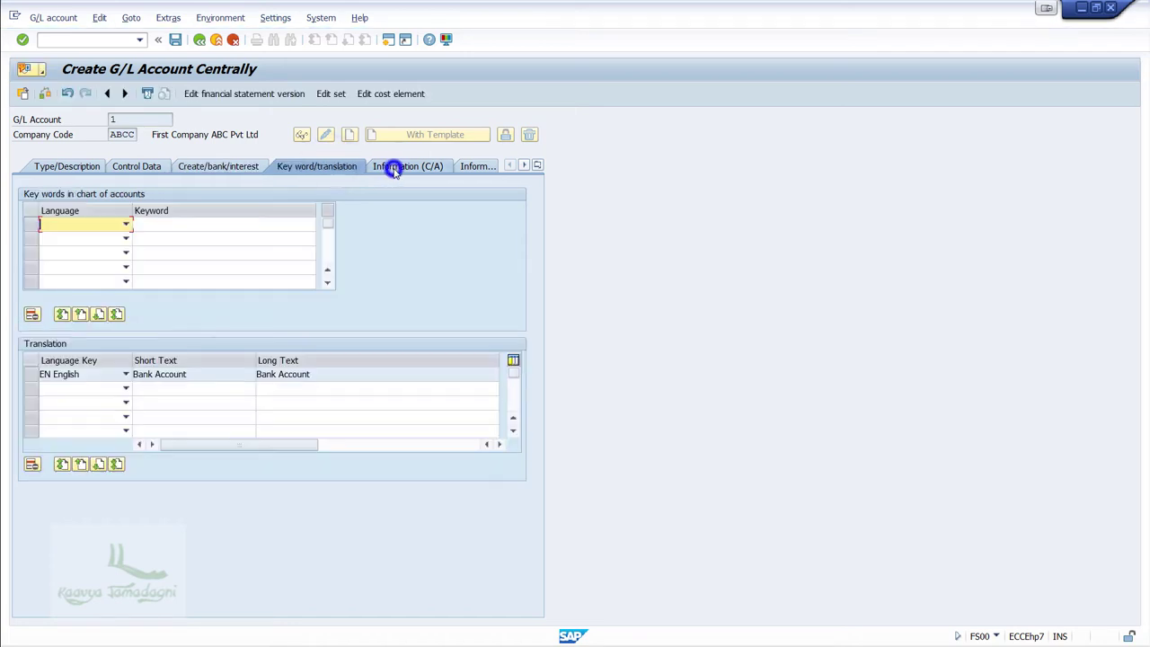
click(476, 167)
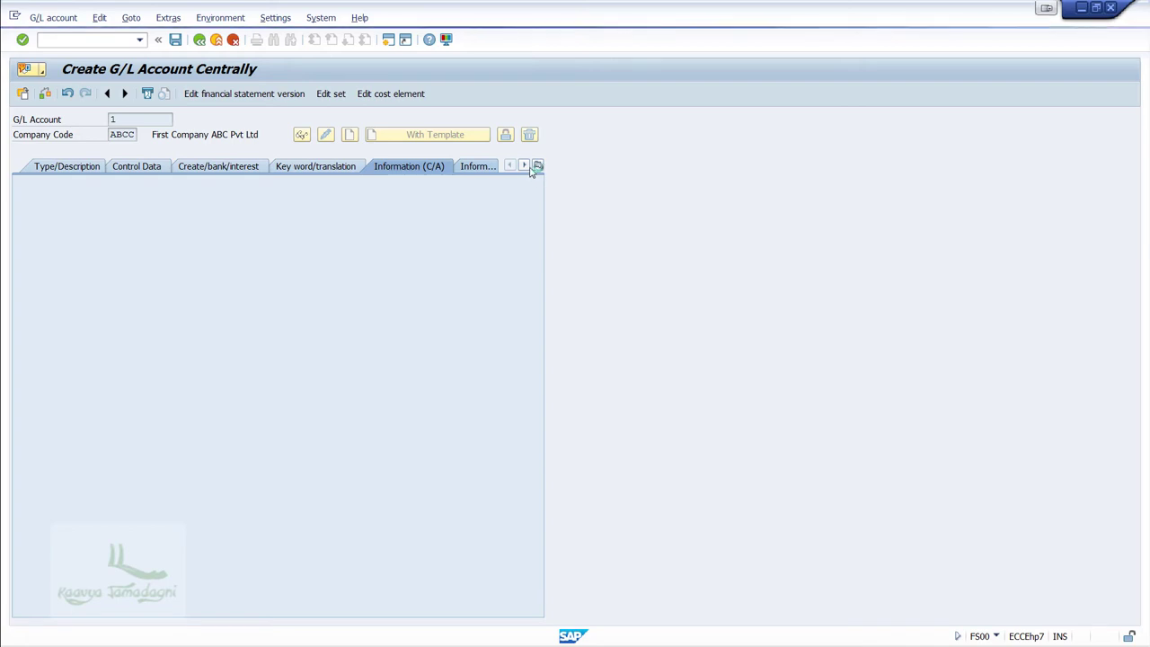
click(524, 166)
click(526, 166)
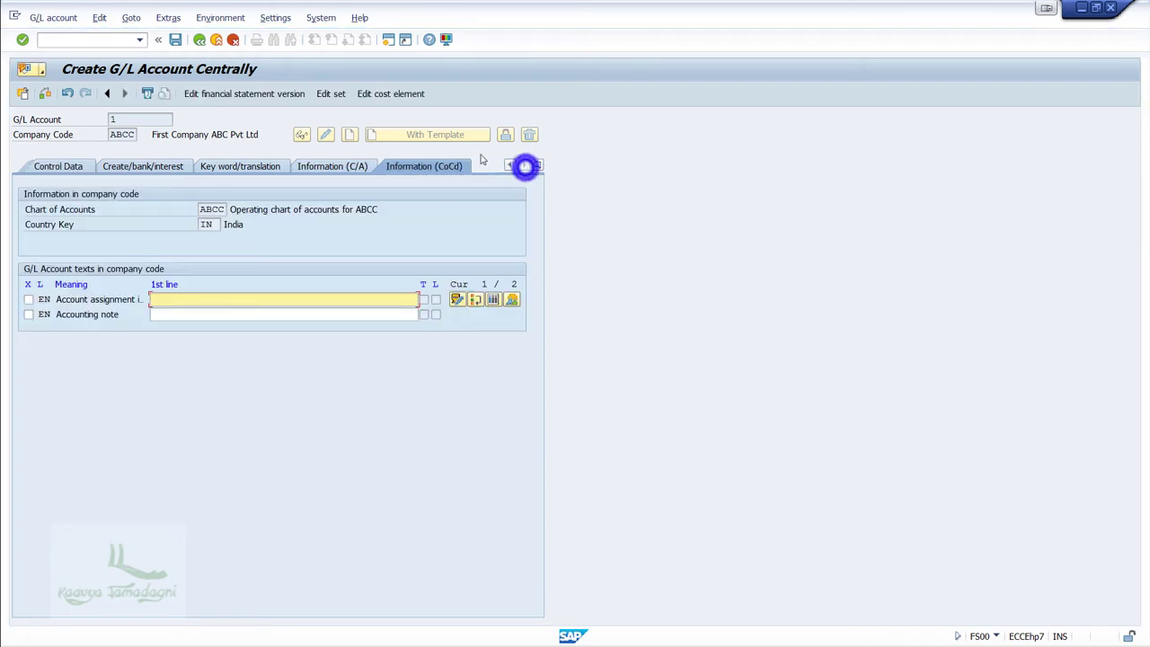
Save the bank account, and set the hierarchy display to show accounts in the navigation tree.
click(175, 40)
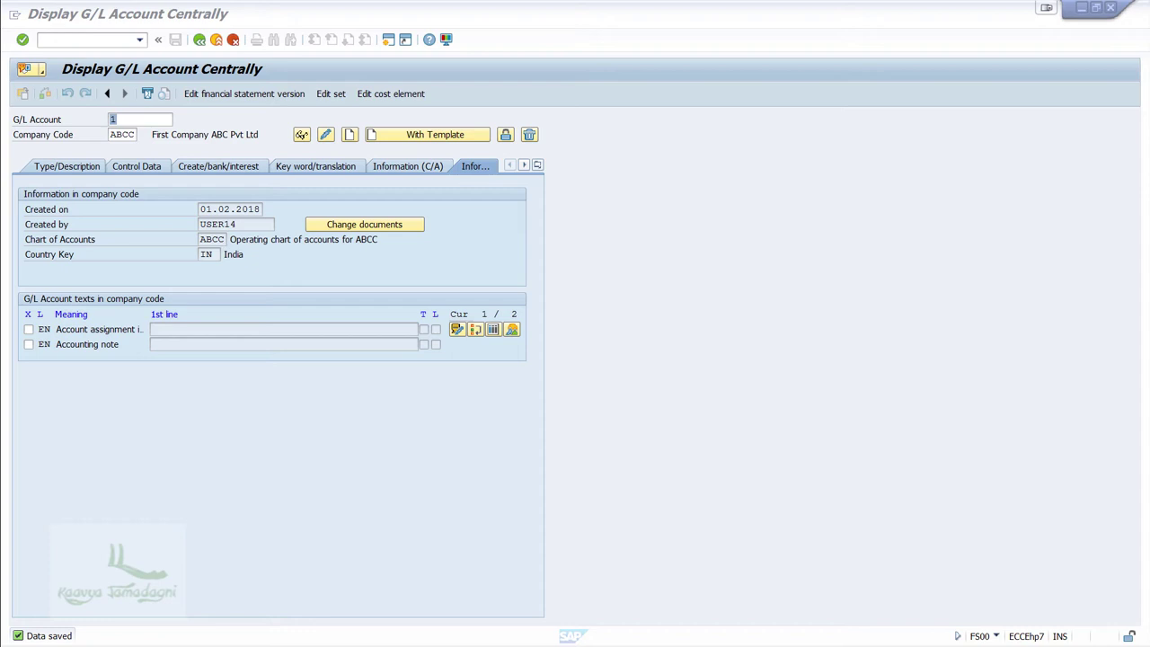
click(173, 13)
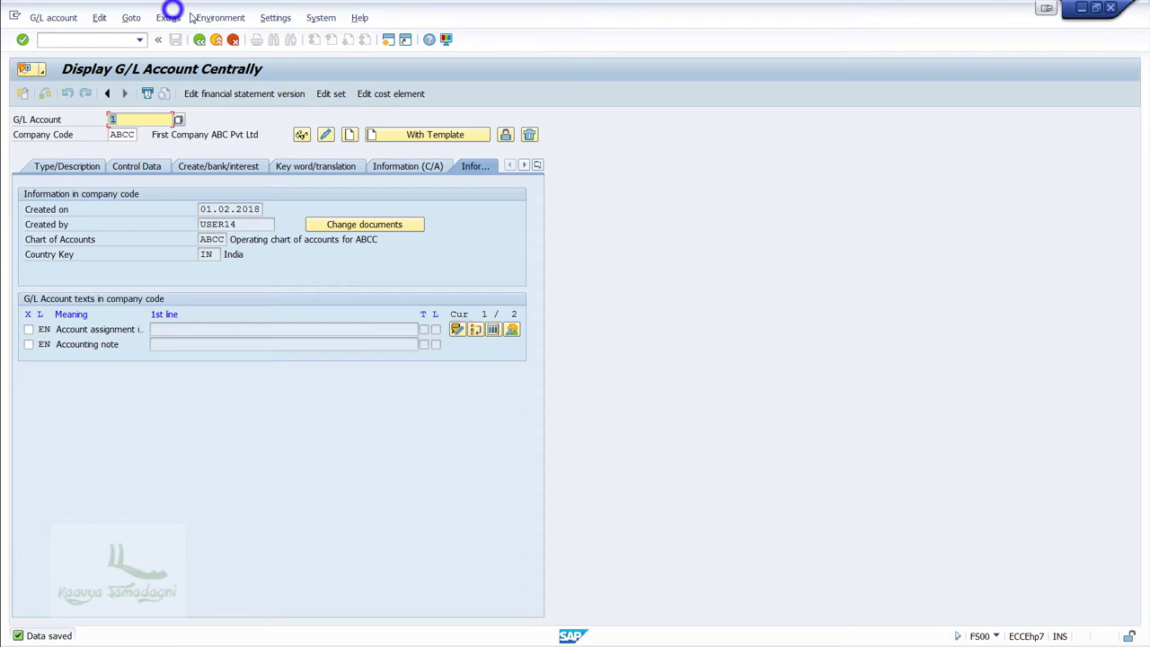
click(275, 18)
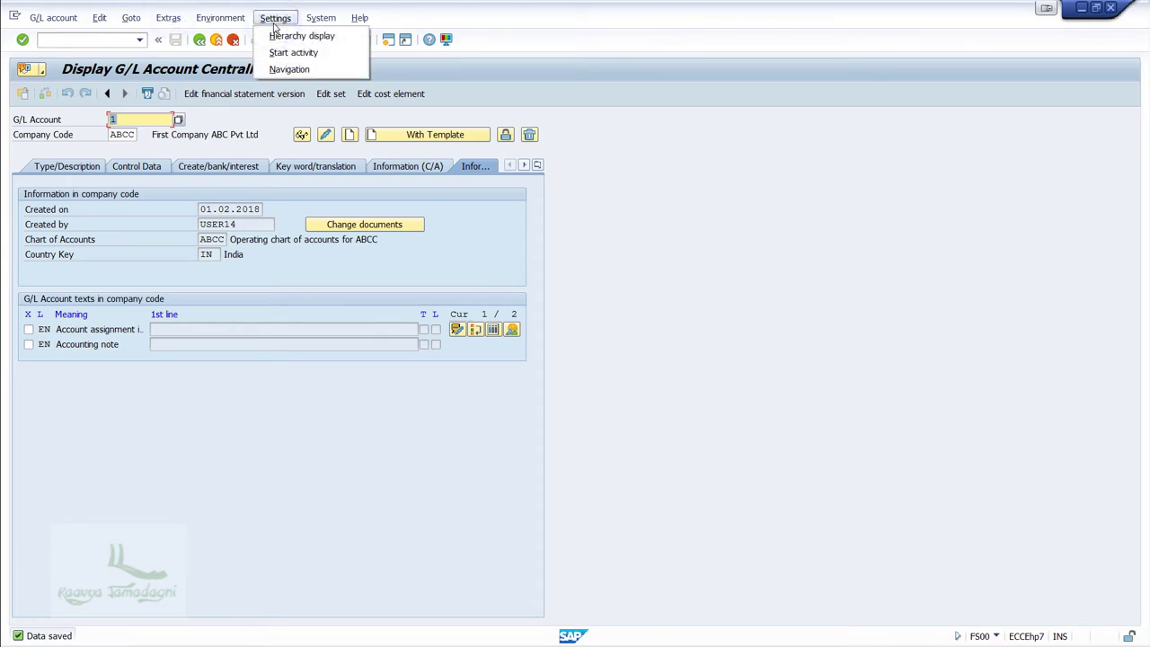
click(281, 35)
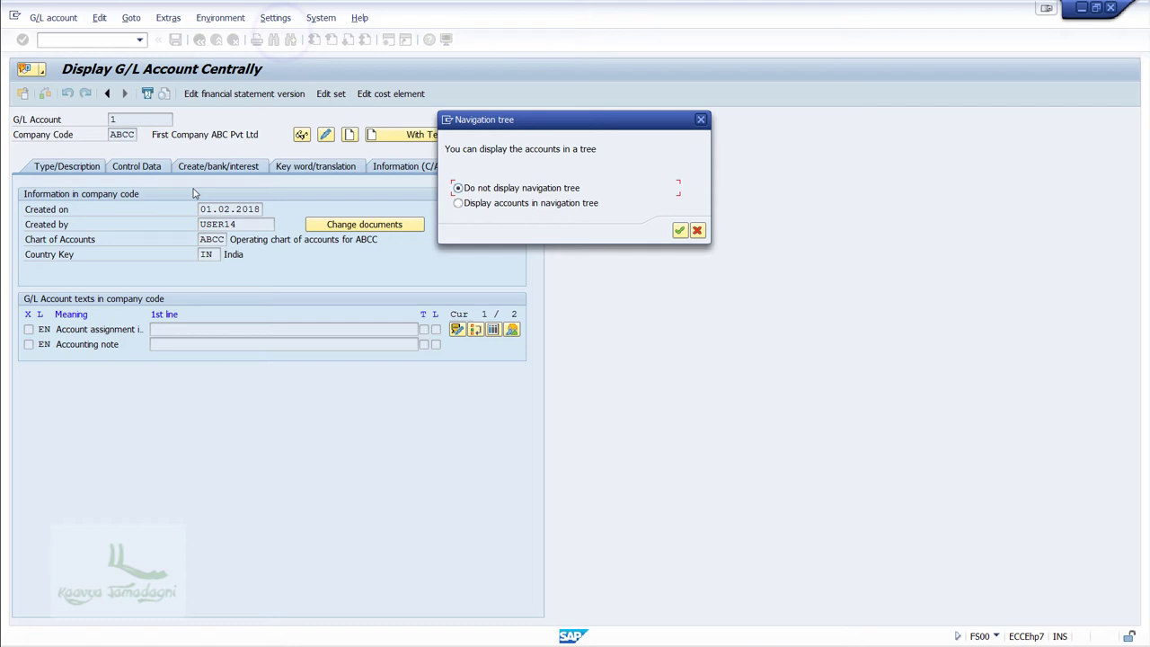
click(509, 204)
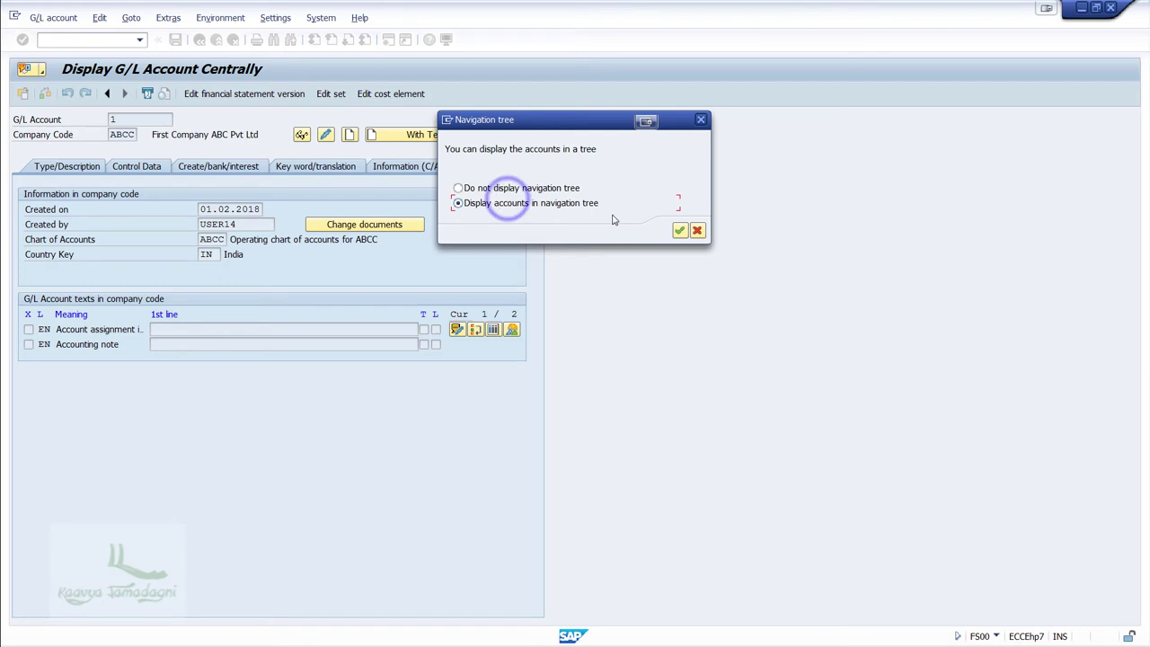
click(679, 232)
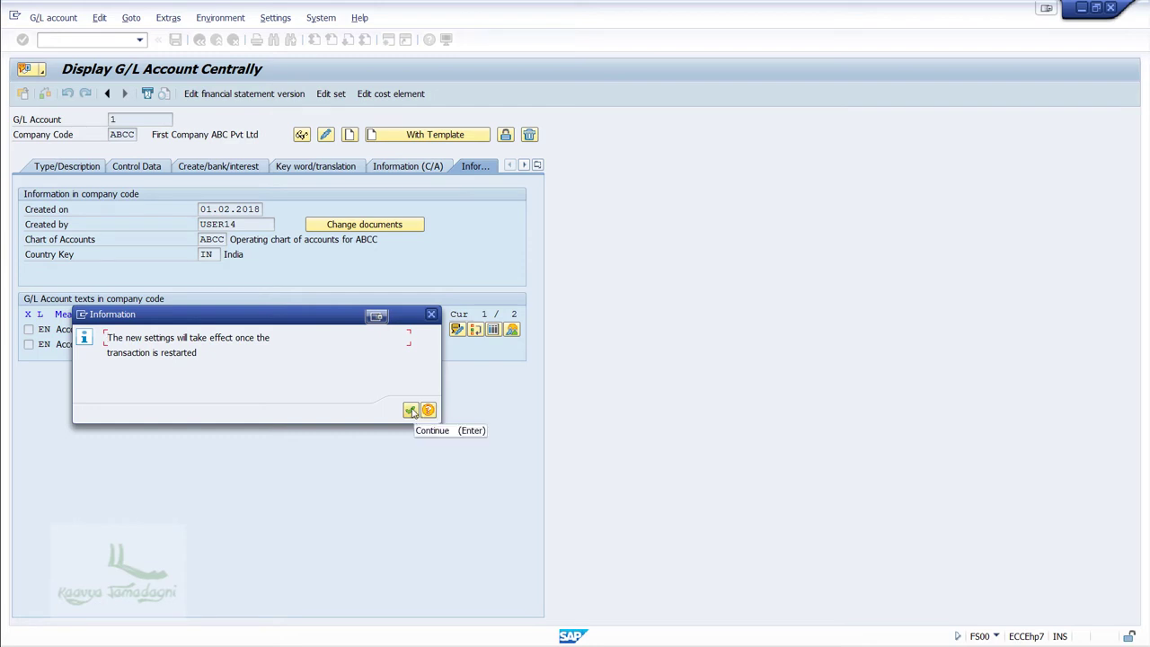
click(410, 410)
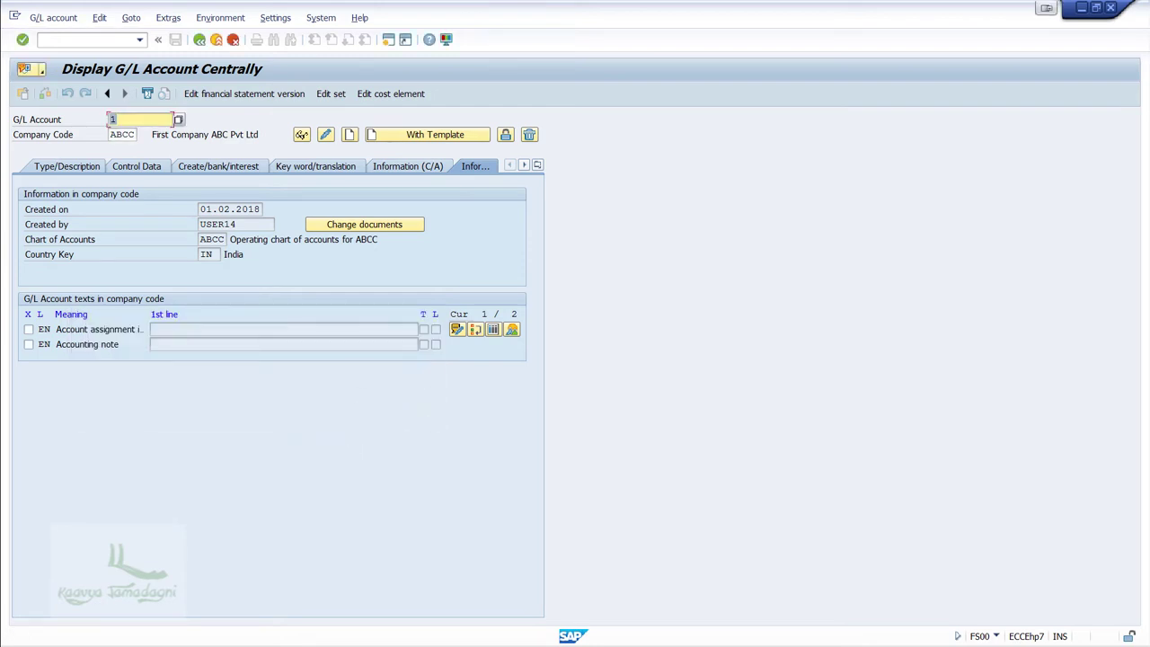
Restart the FS00 transaction and expand the Assets group in the account tree.
click(200, 40)
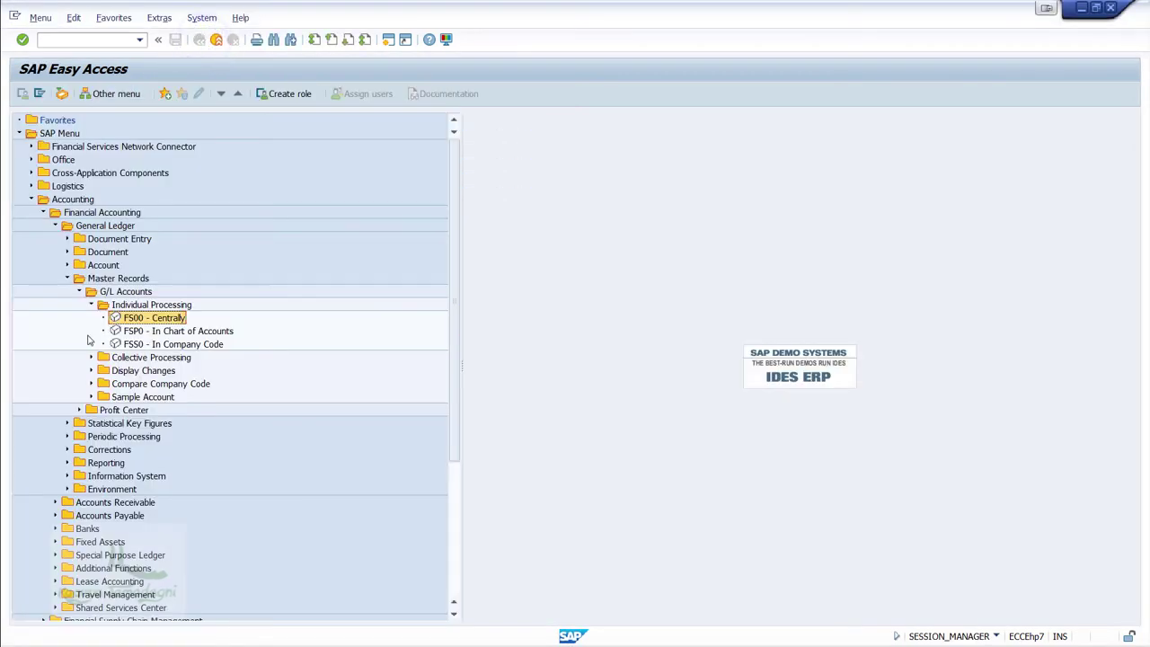
double_click(114, 320)
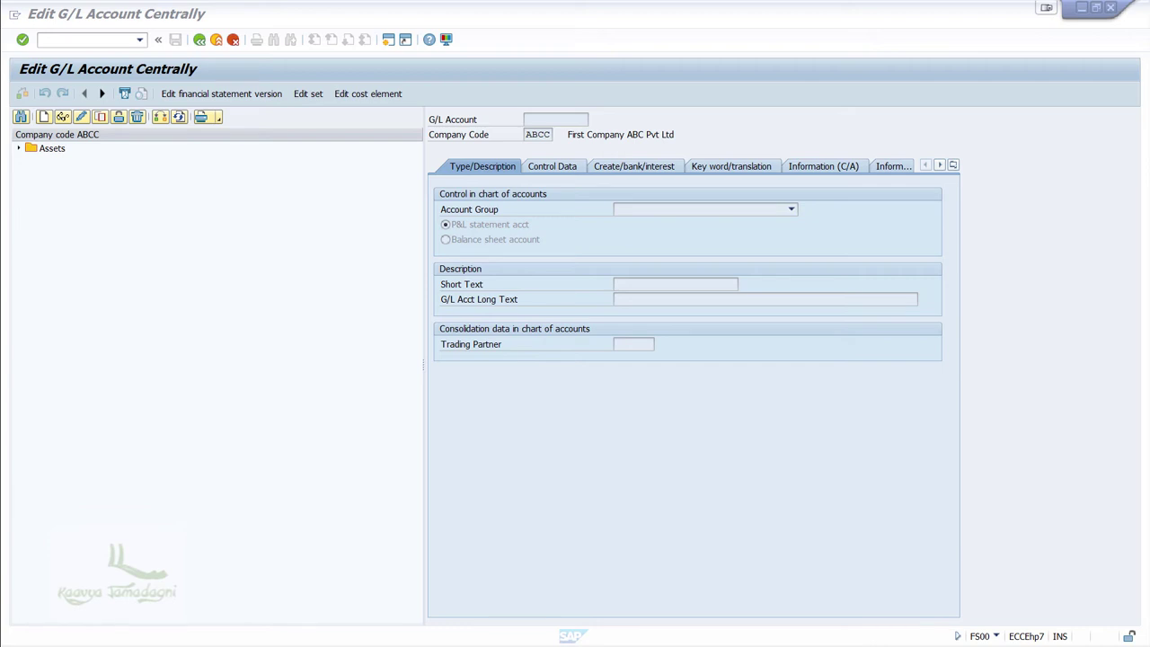
click(15, 149)
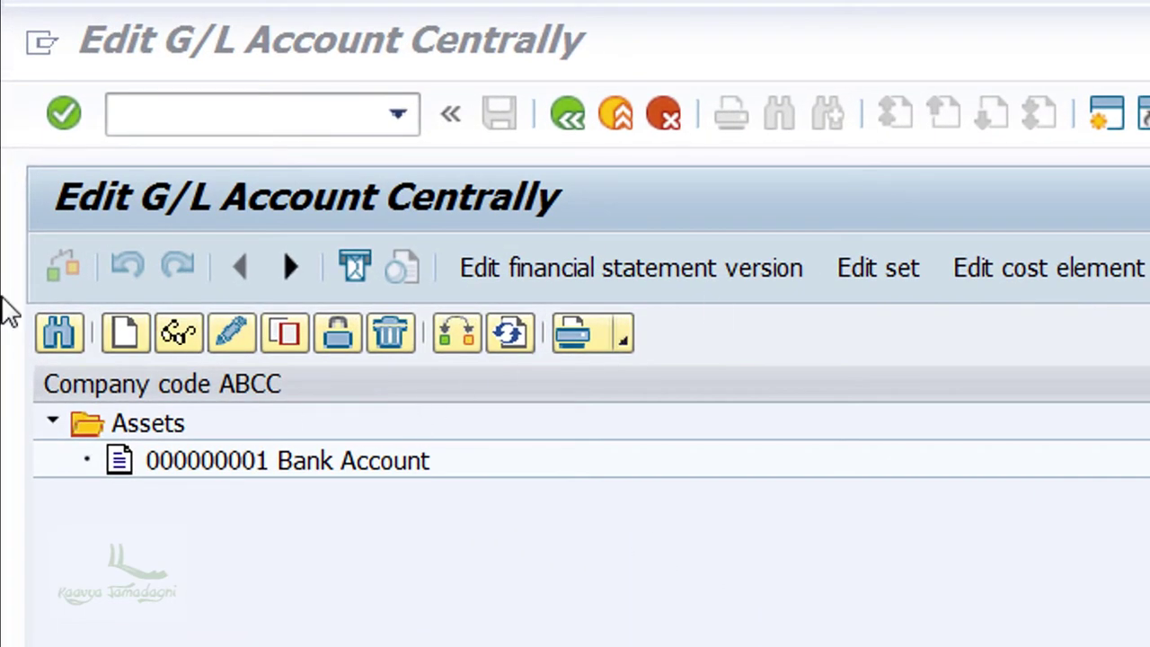
Begin creating a new G/L account numbered 10000 for company code ABCC.
click(126, 337)
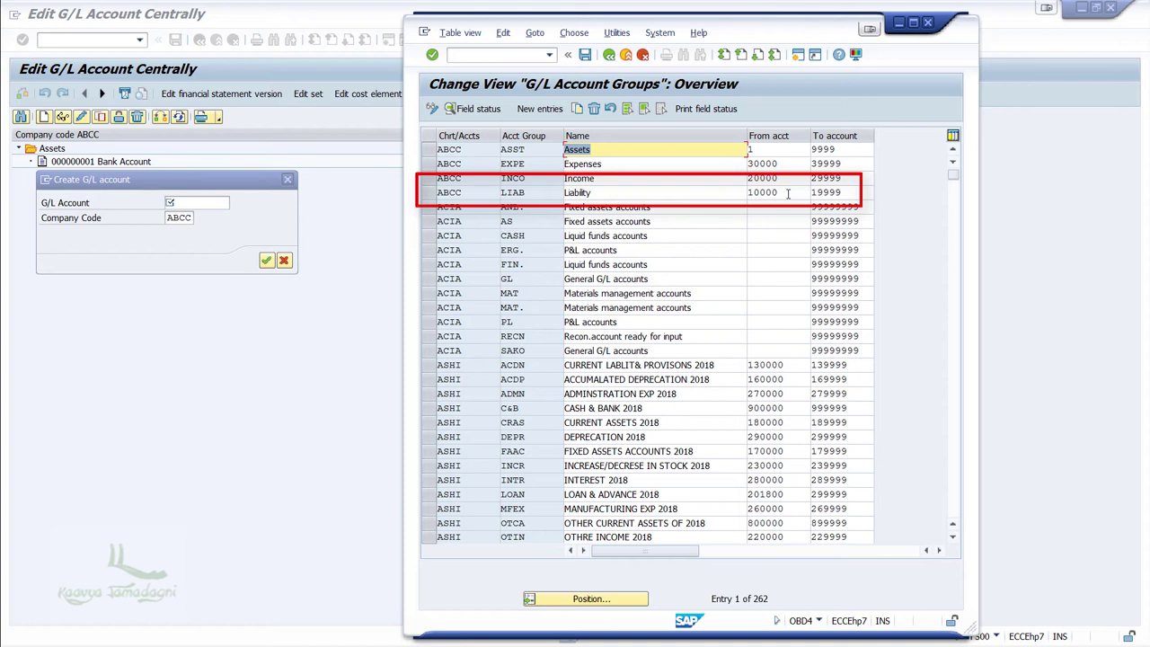
click(225, 199)
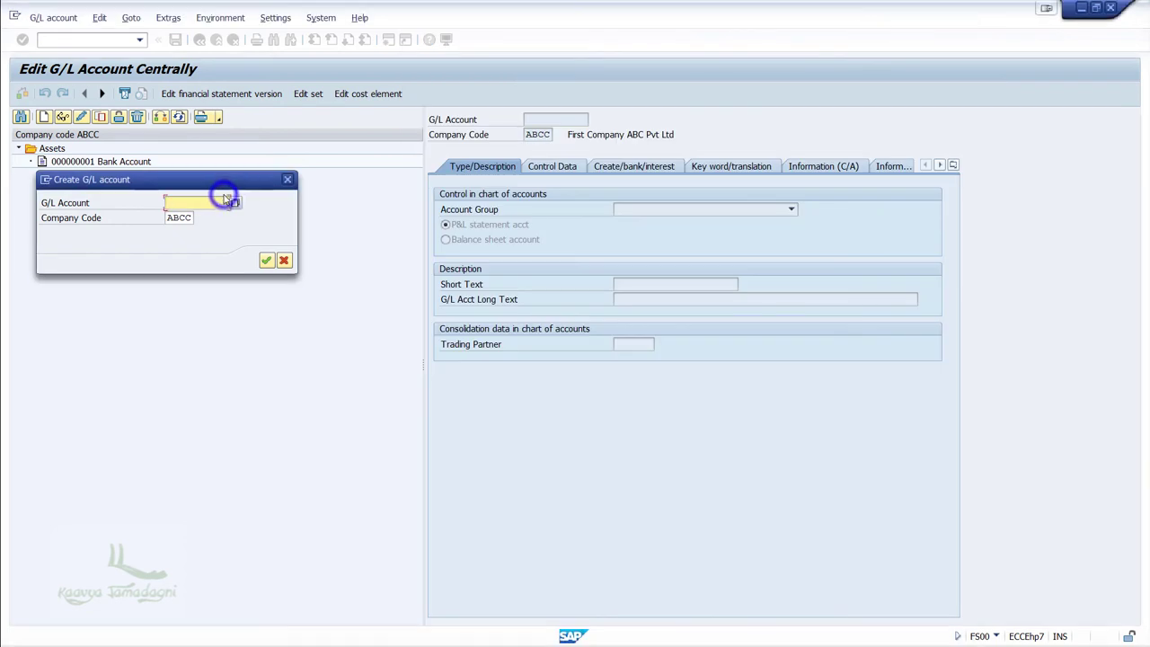
text(10000)
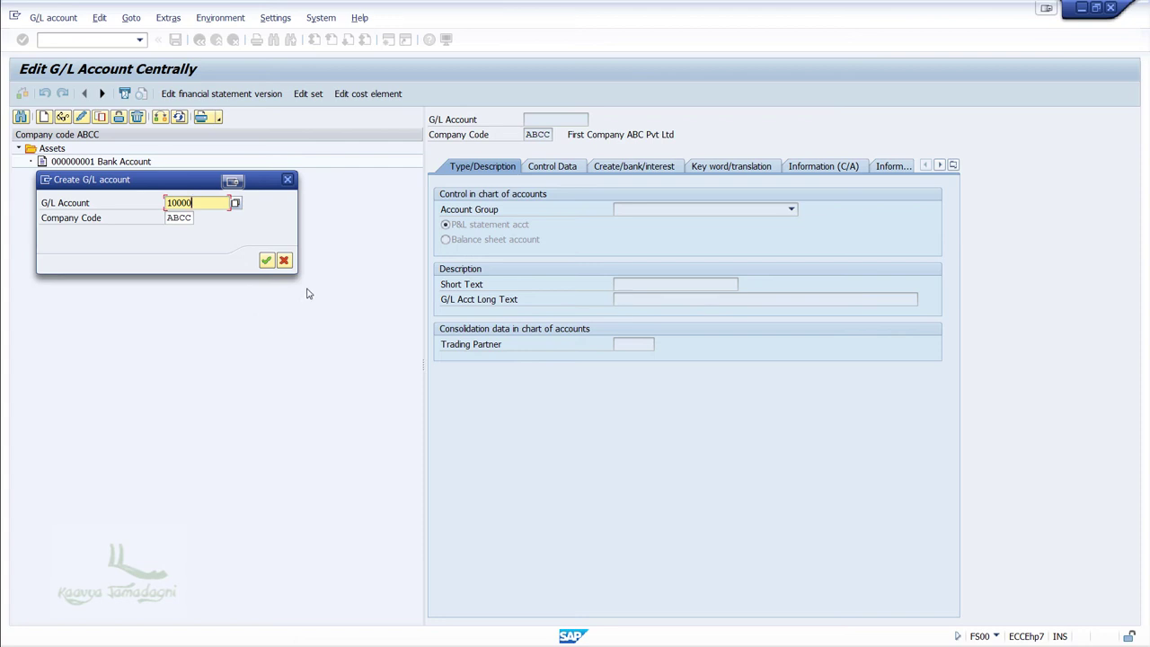
click(266, 260)
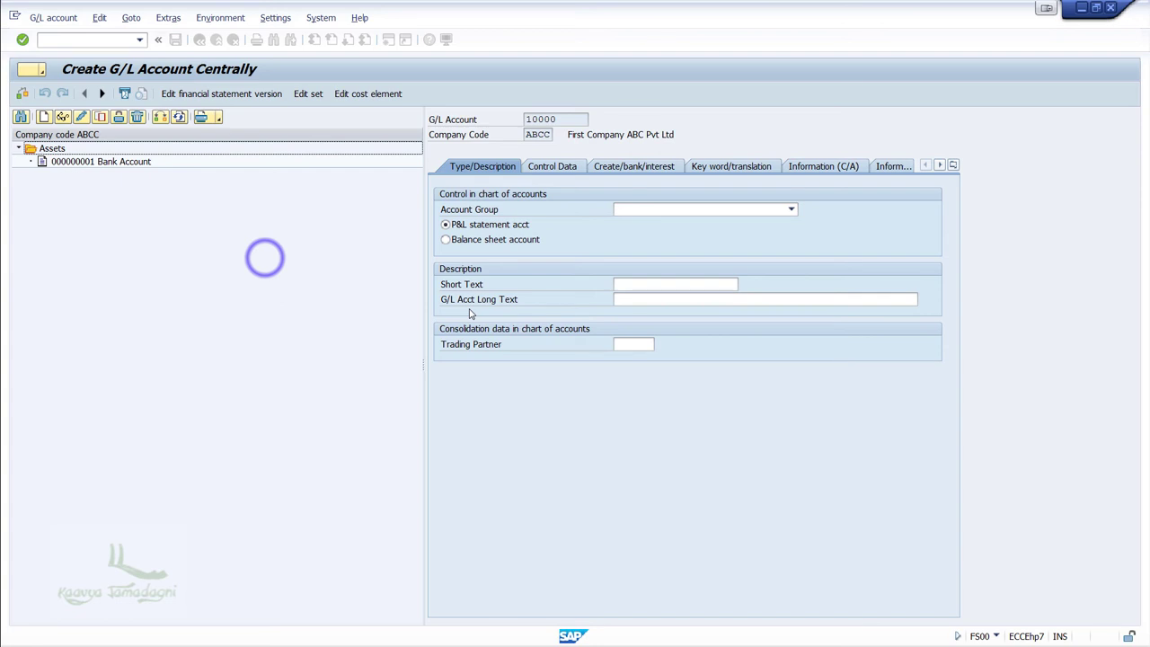
Assign account group LIAB Liability, make it a balance sheet account, and enter "Capital Account" as both short text and long text.
click(791, 209)
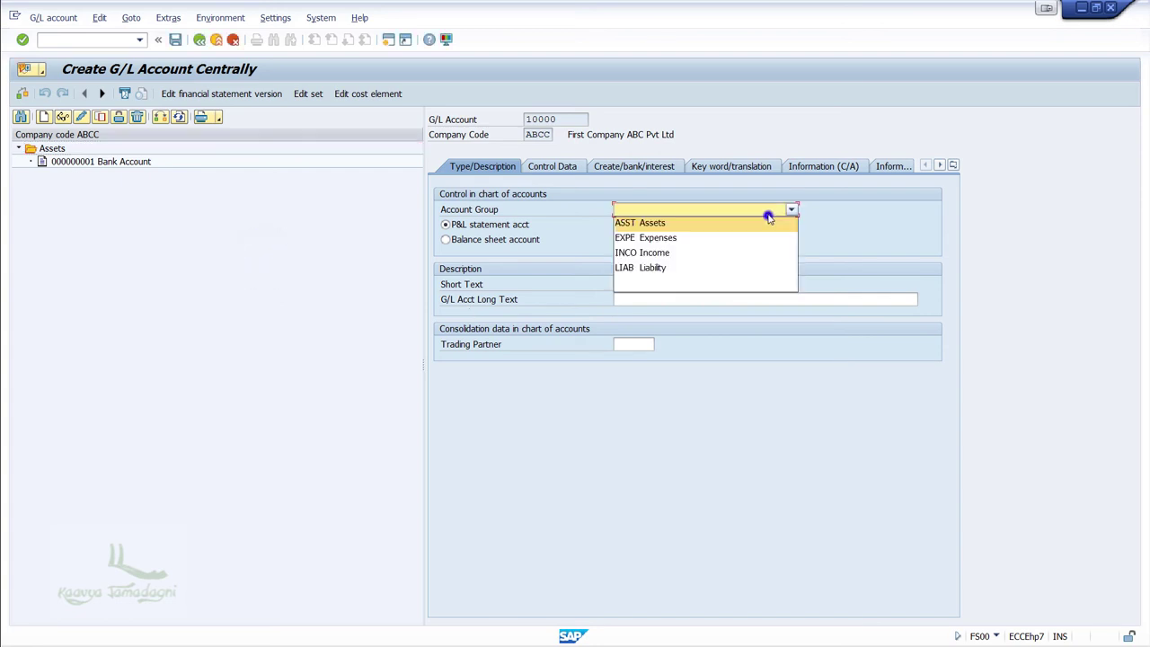
click(698, 268)
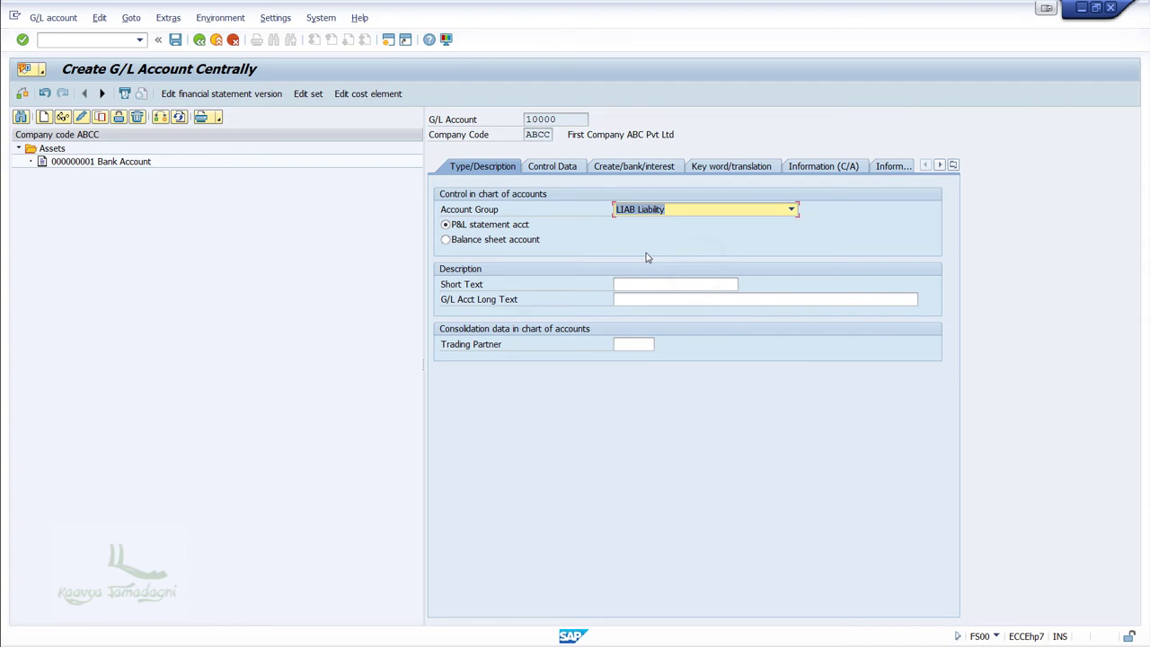
click(496, 240)
click(664, 286)
text(Capital )
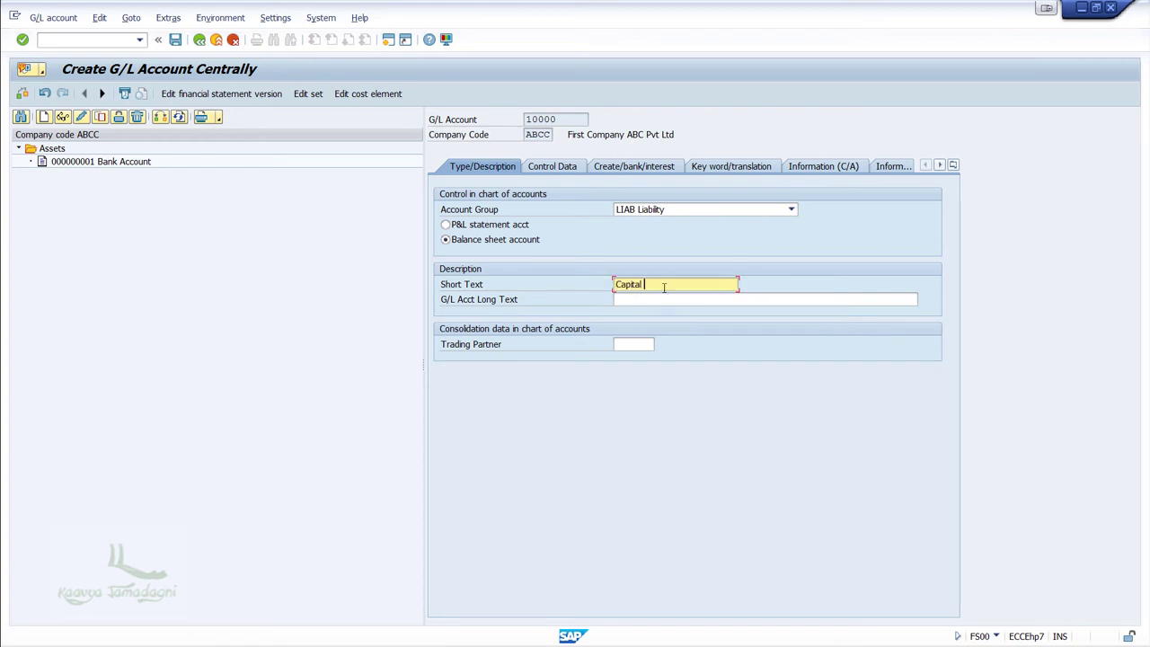
text(Account)
drag(676, 284, 611, 281)
key(ctrl+c)
click(634, 302)
key(ctrl+v)
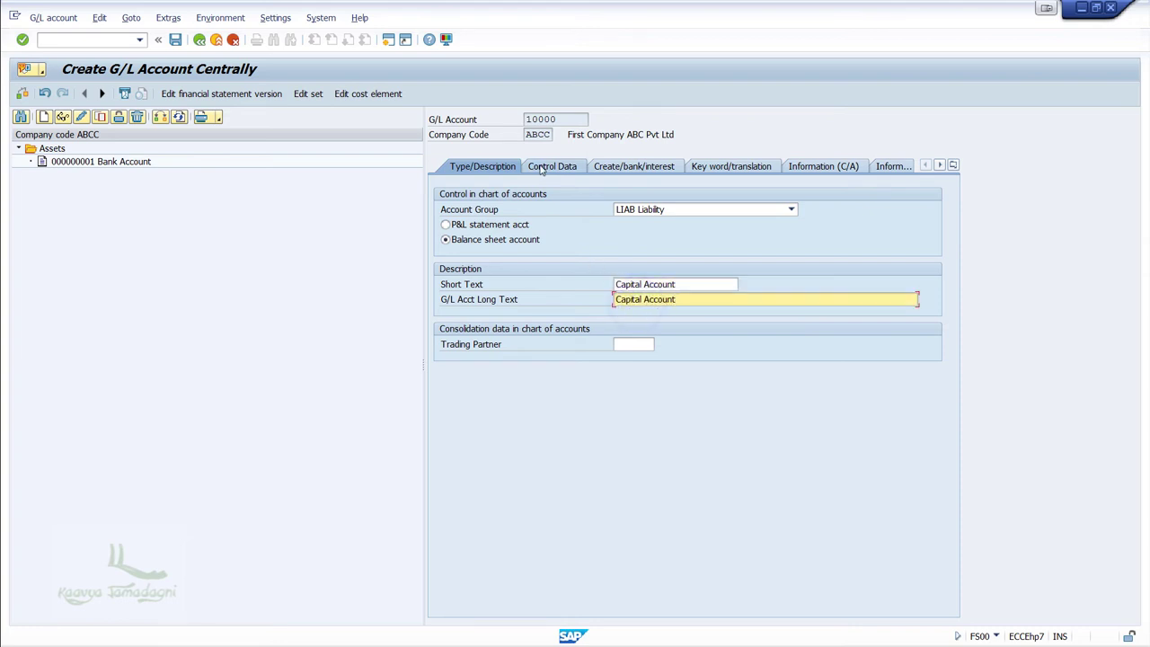
In the capital account's control data, enable only balances in local currency and line item display, and set sort key 001.
click(541, 168)
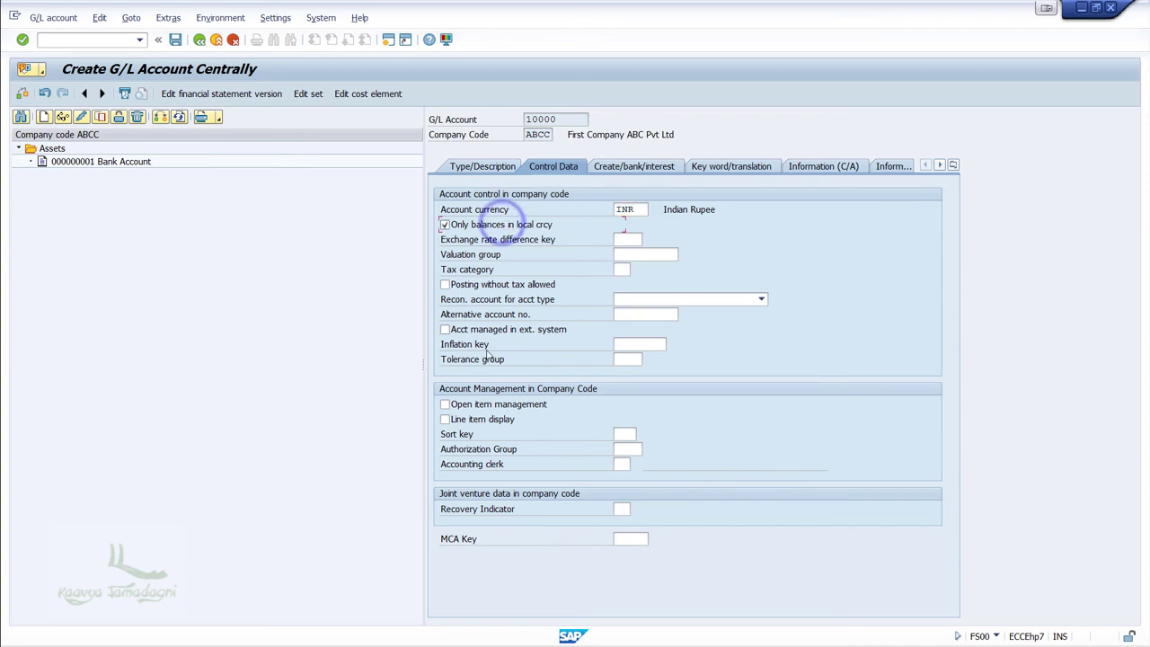
click(493, 420)
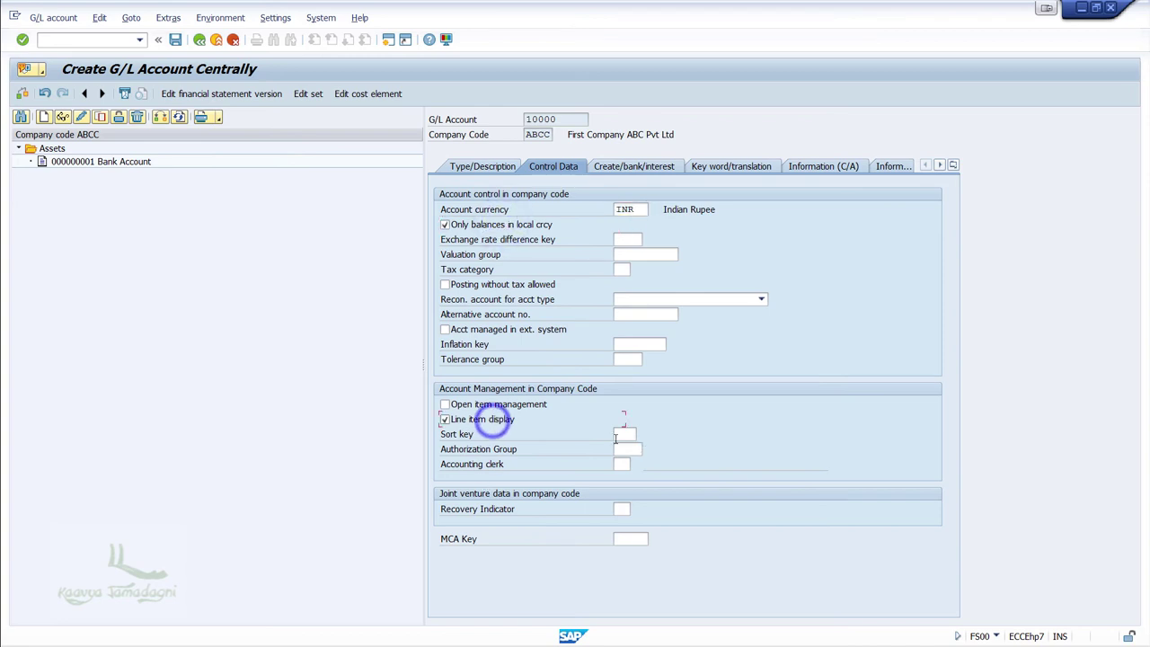
click(619, 436)
text(001)
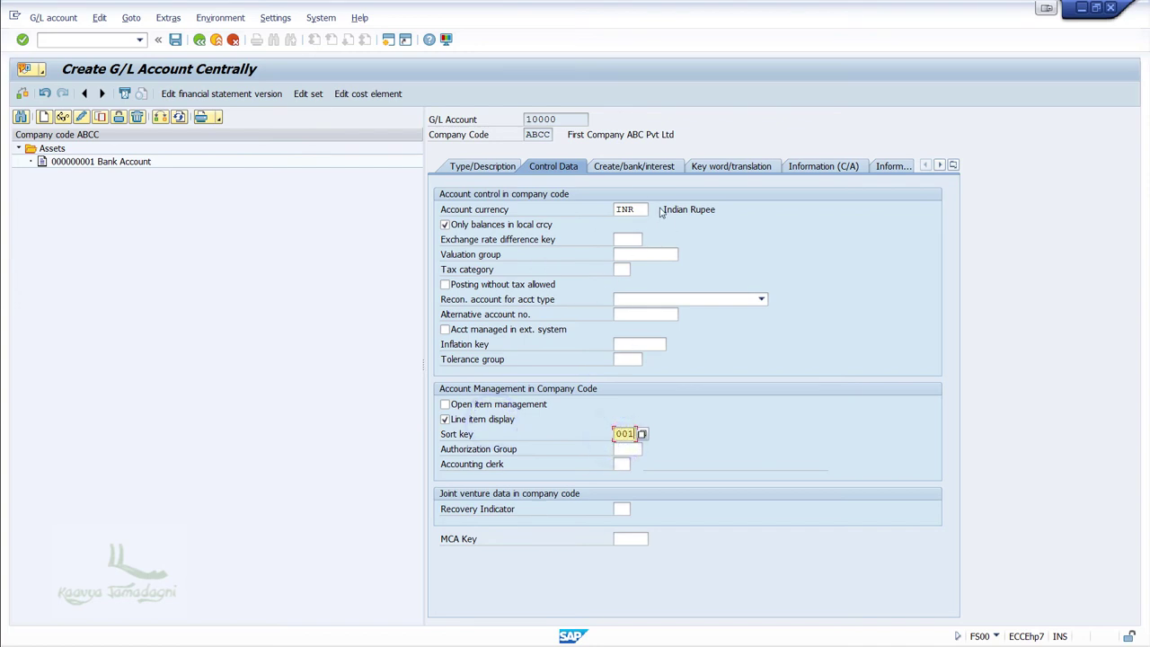
Set the capital account's field status group to G001 and save the account.
click(622, 166)
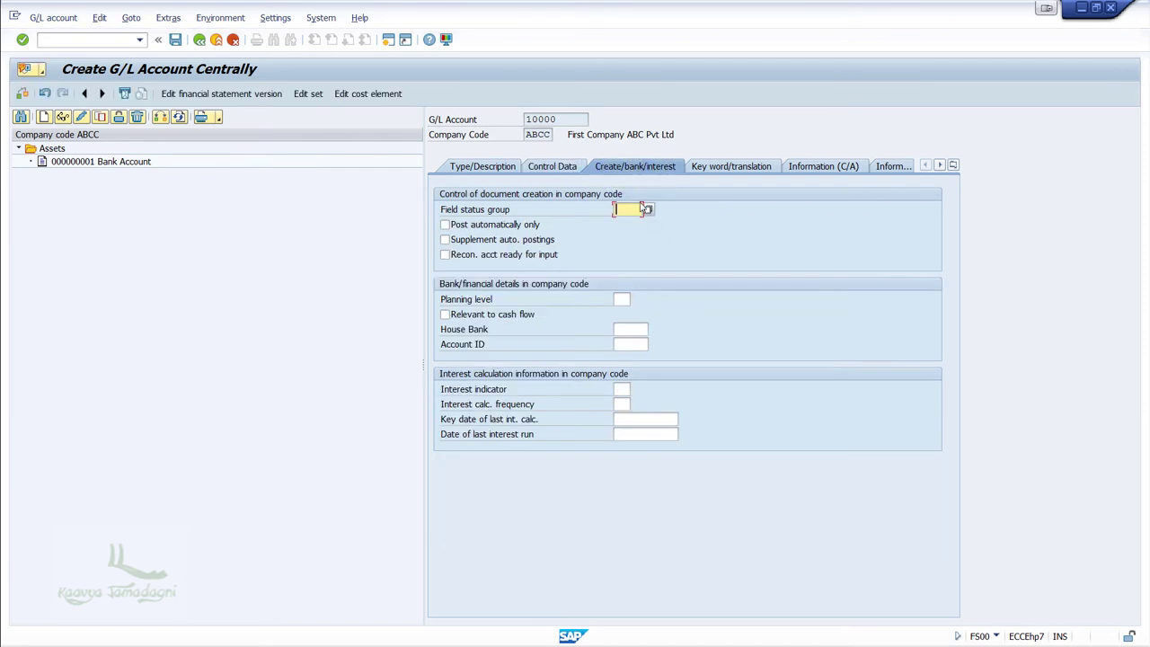
text(G001)
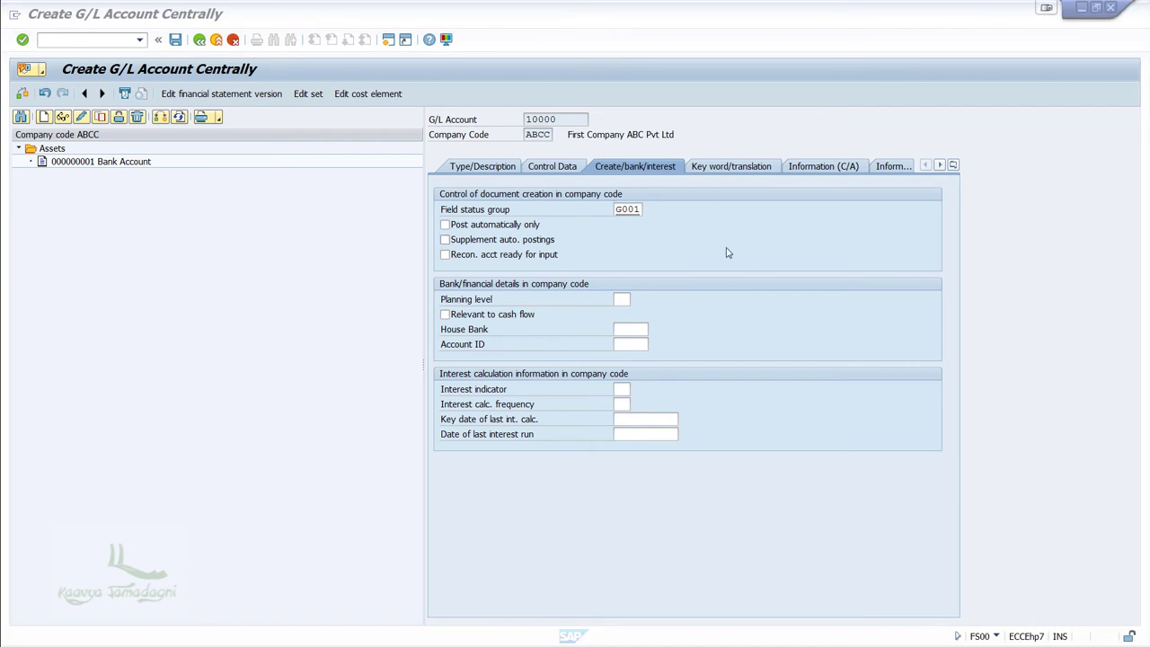
click(176, 47)
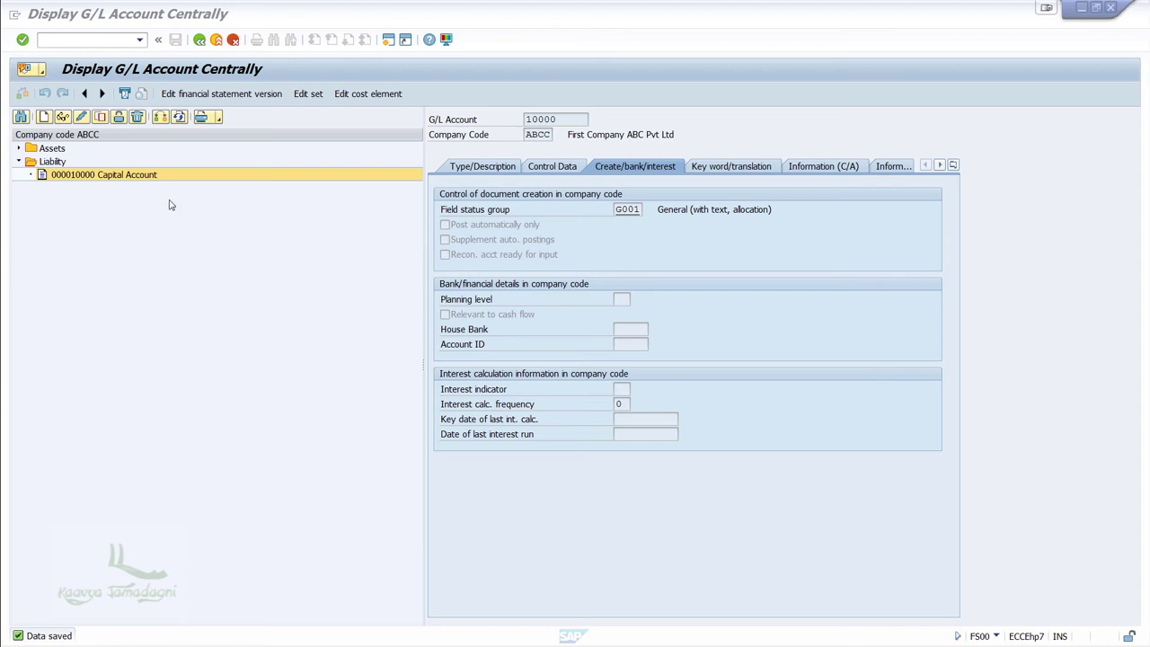
Check the Income account group's number range and begin creating G/L account 20000 for company code ABCC.
click(41, 119)
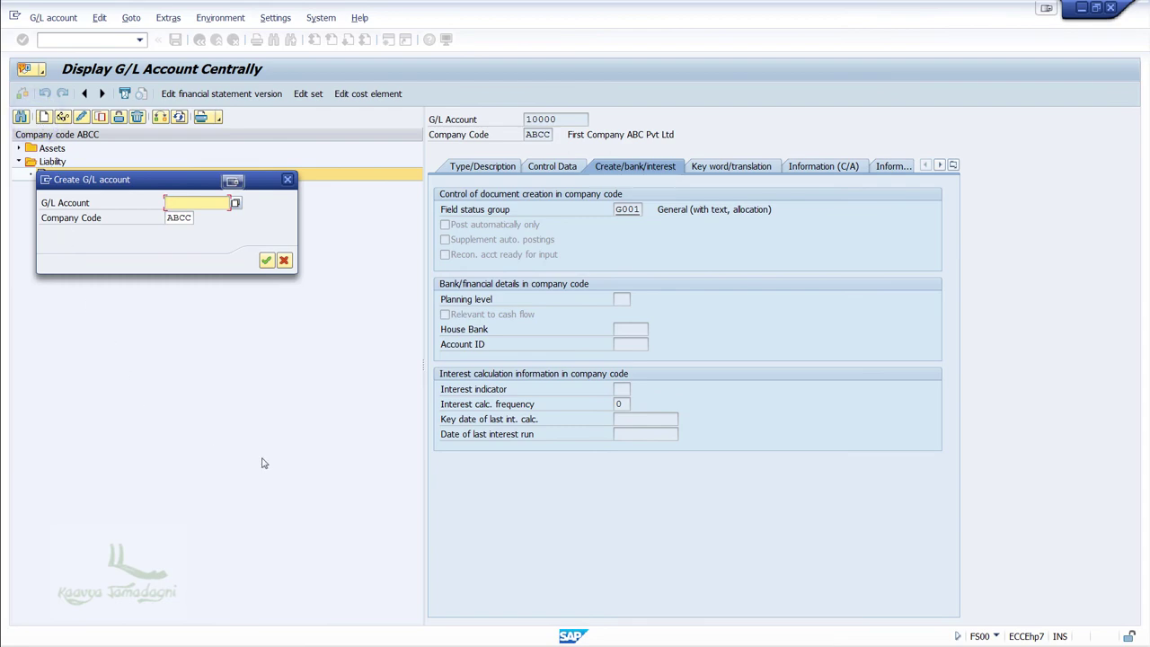
key(alt+Tab)
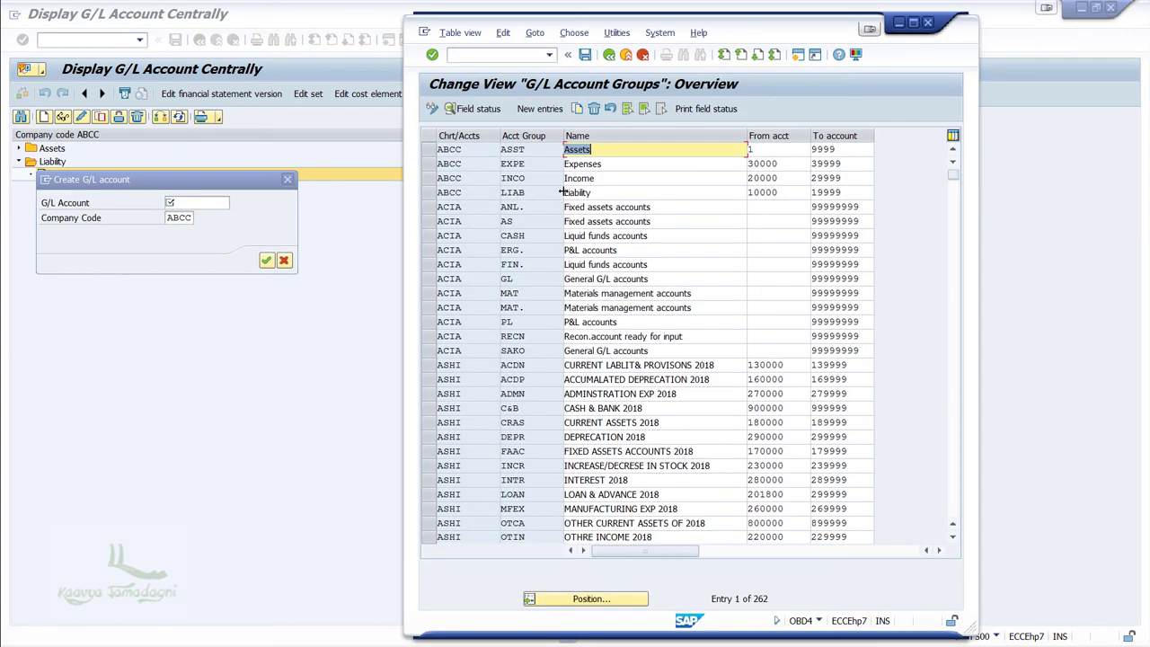
click(614, 182)
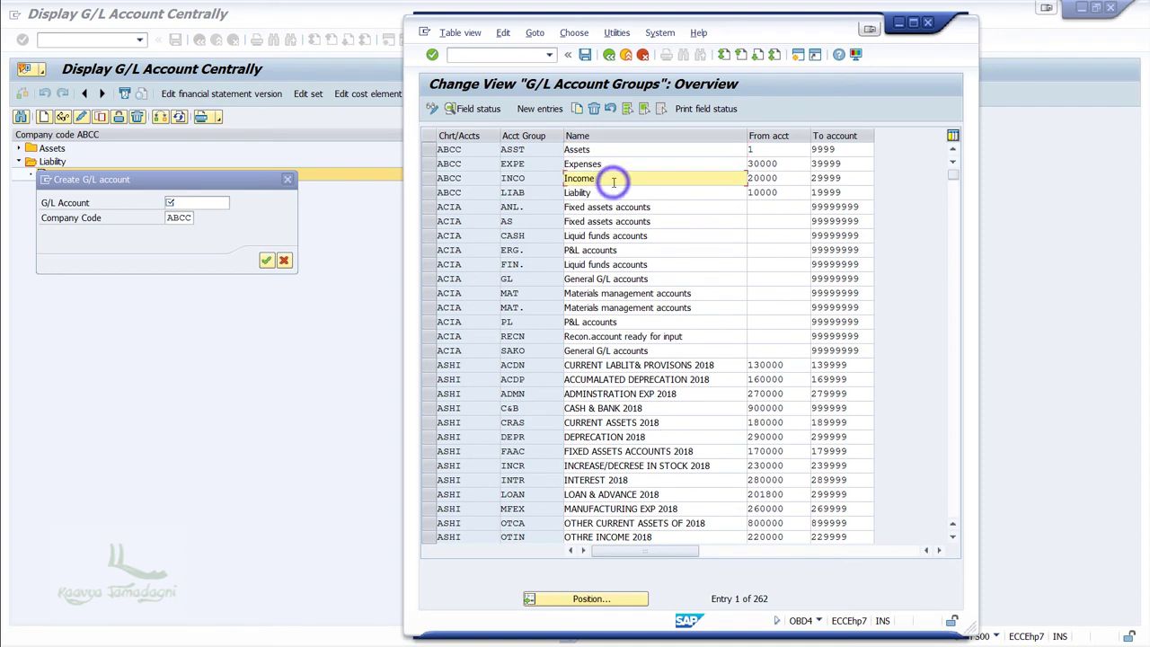
click(208, 202)
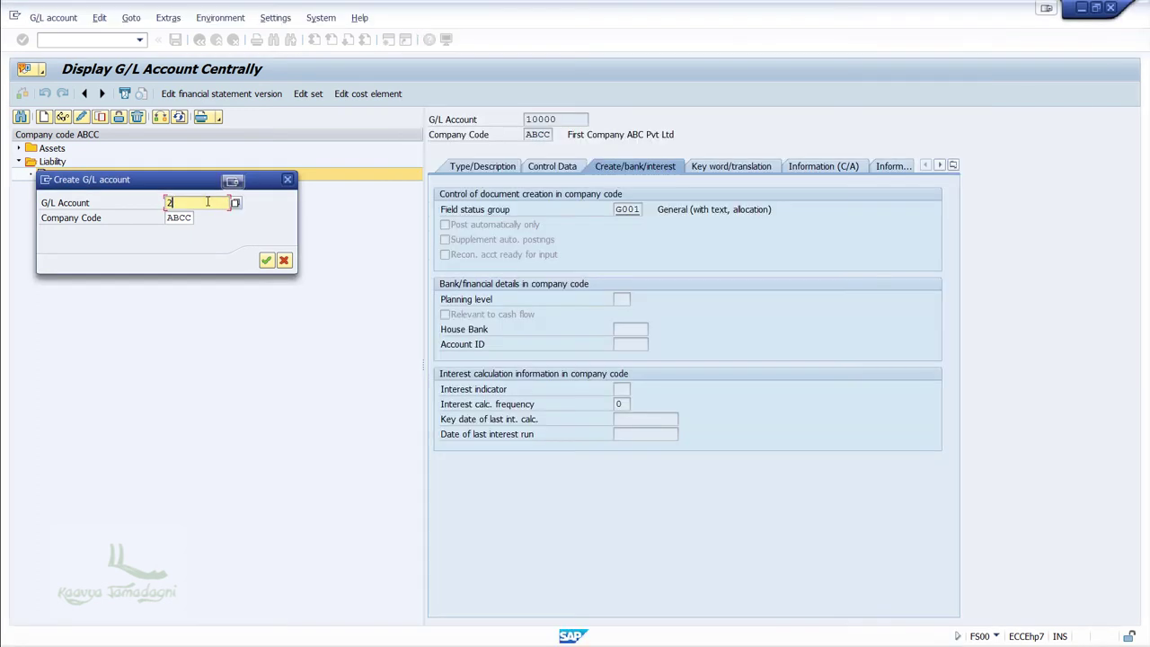
text(20000)
click(266, 260)
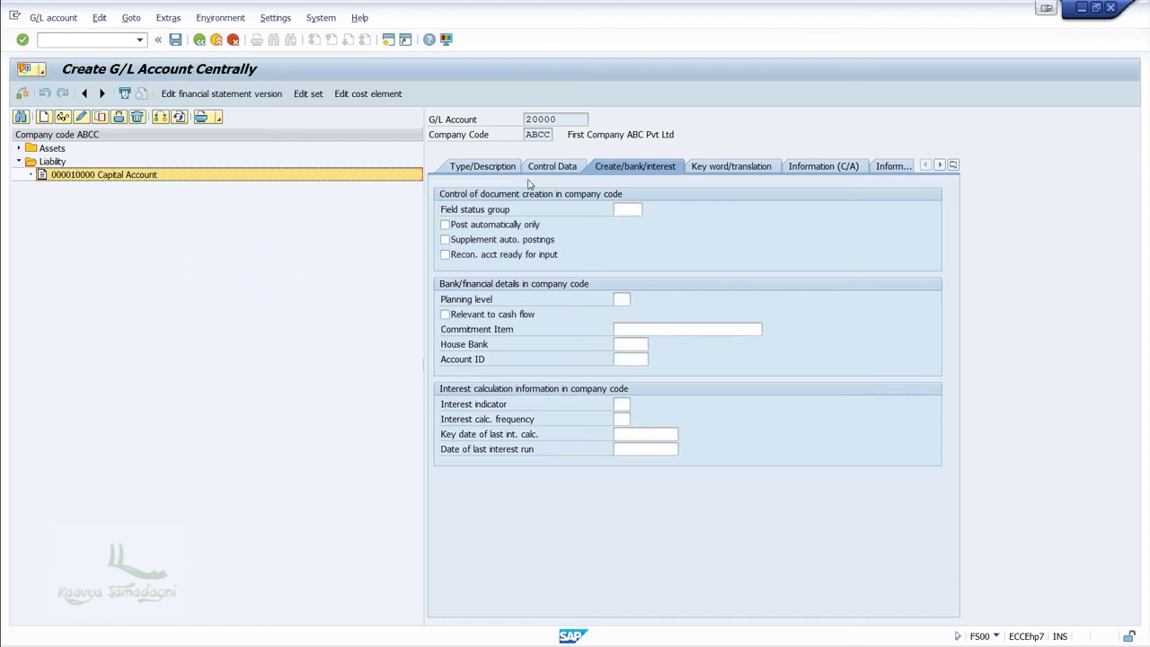
Assign account group INCO Income and enter "Commission received" as both short text and long text.
click(484, 166)
click(705, 209)
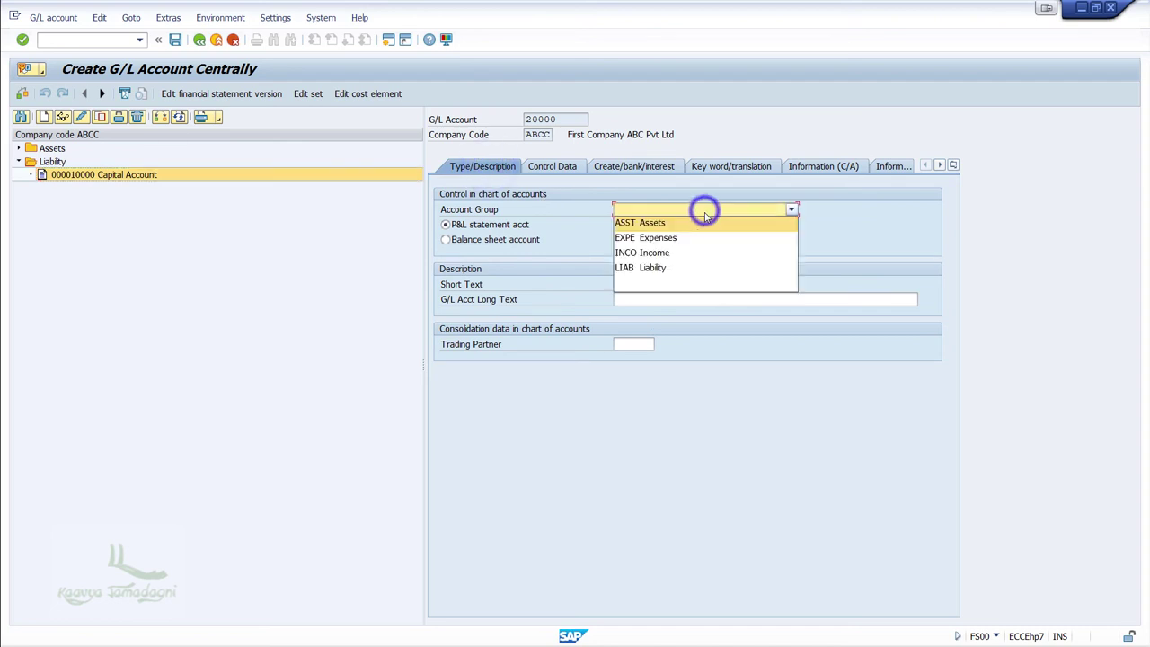
click(684, 252)
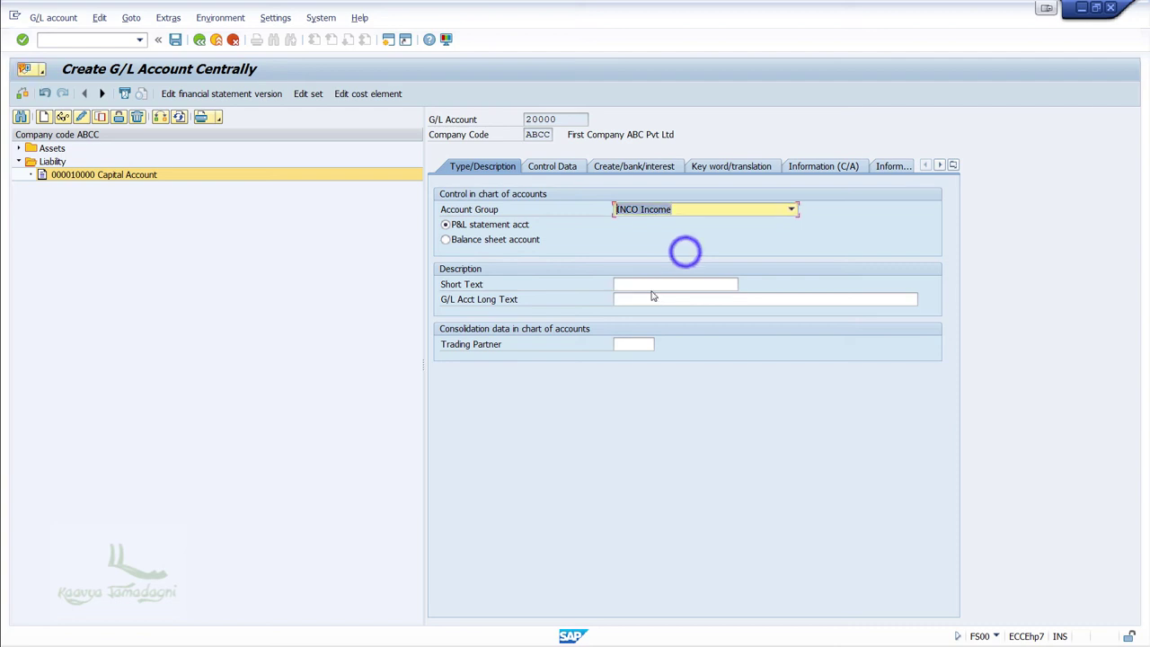
click(651, 284)
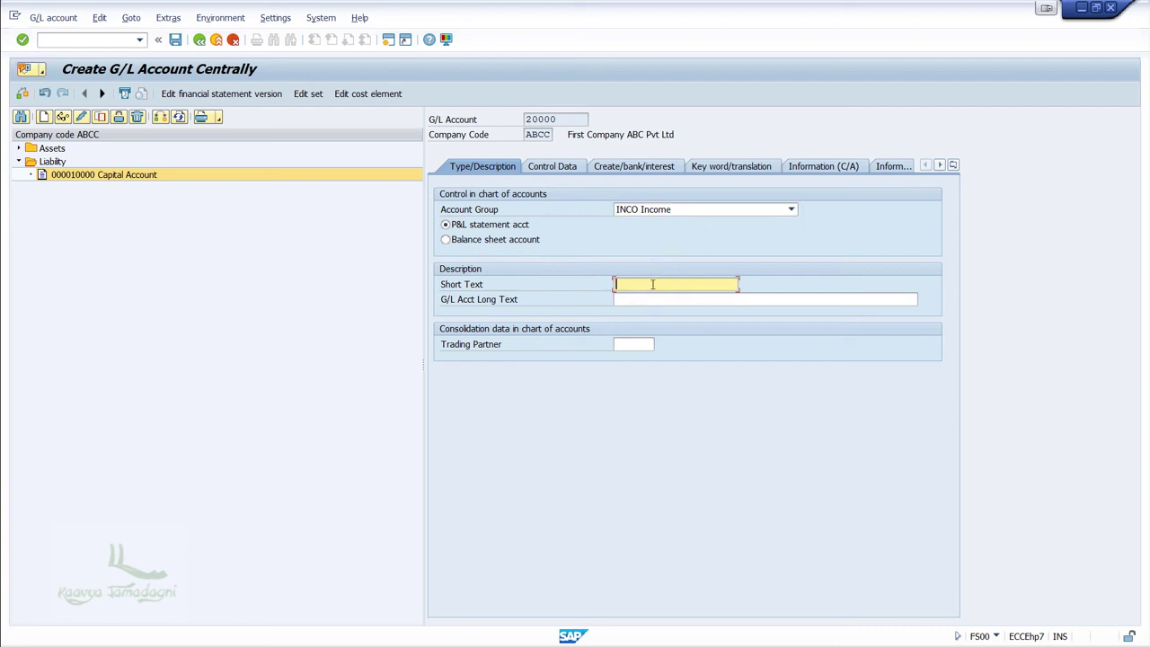
text(Commission received)
click(675, 299)
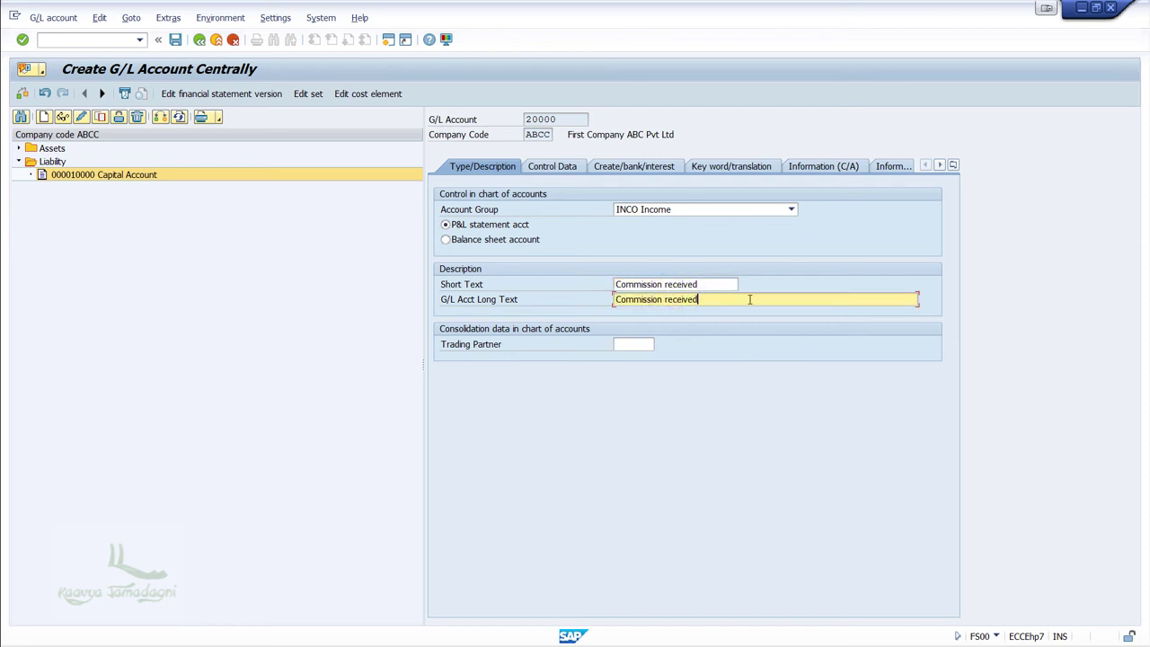
In the Commission received account's control data, enable line item display and set sort key 001.
click(544, 166)
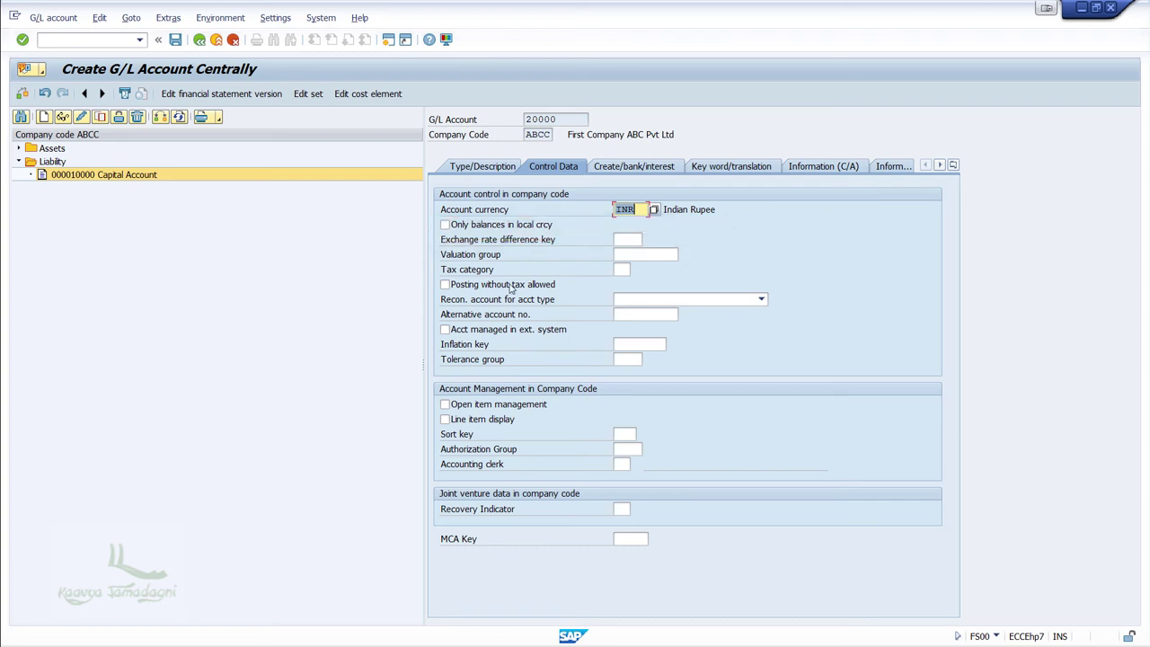
click(476, 420)
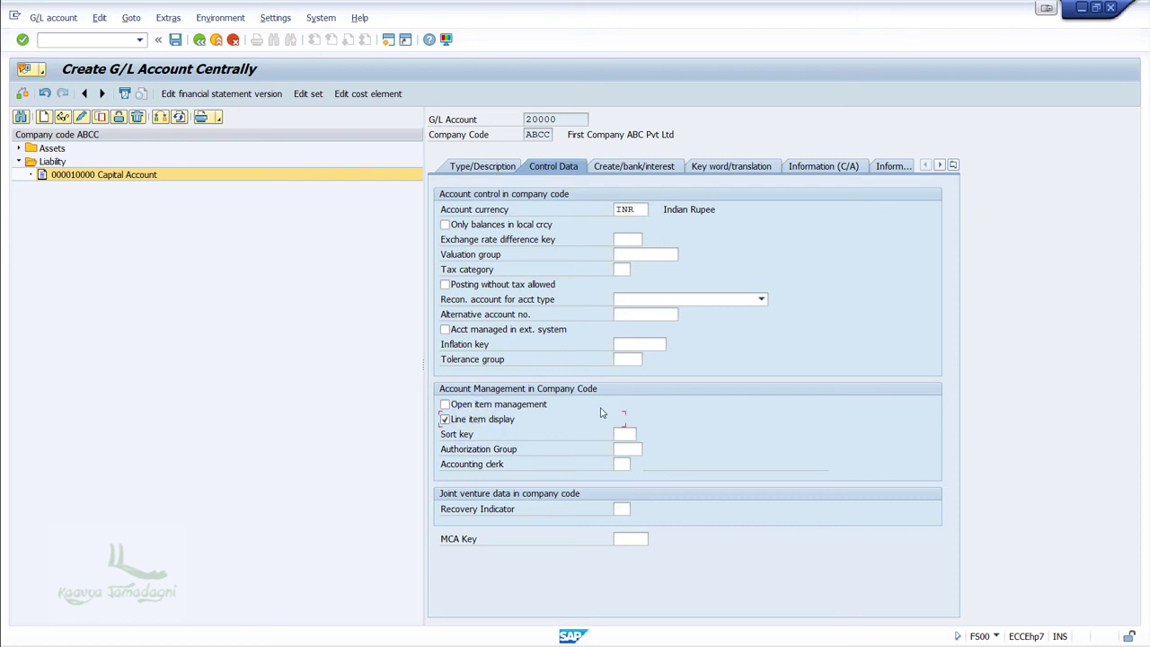
click(634, 435)
text(001)
Set the Commission received account's field status group to G001 and save the account.
click(634, 166)
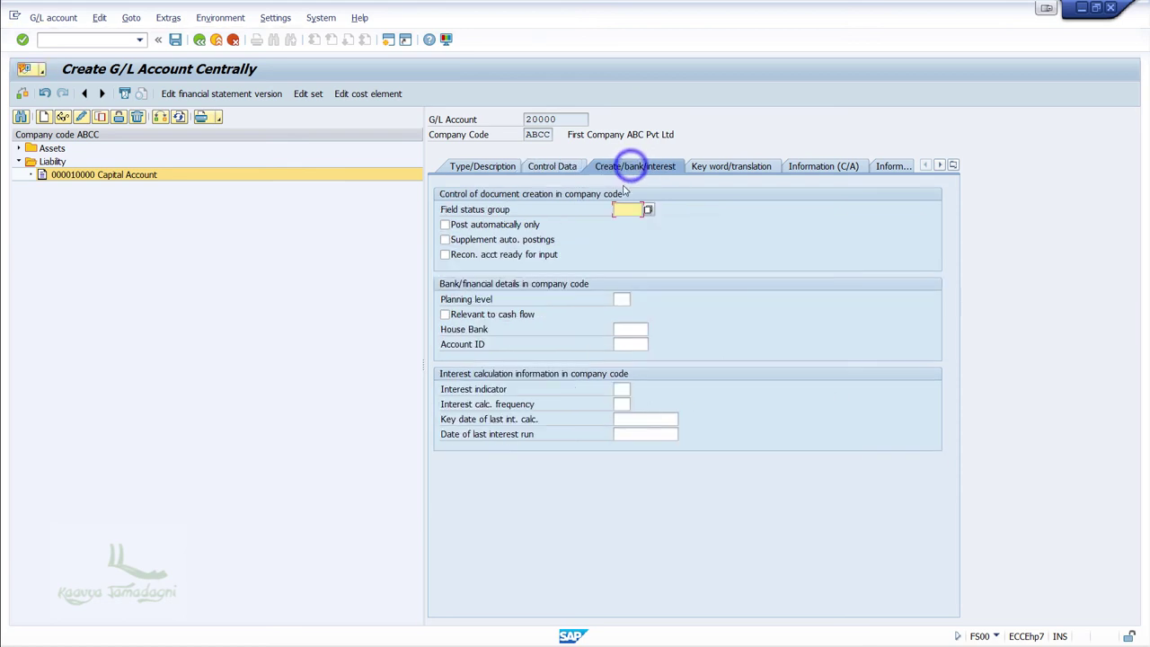
text(G001)
click(177, 40)
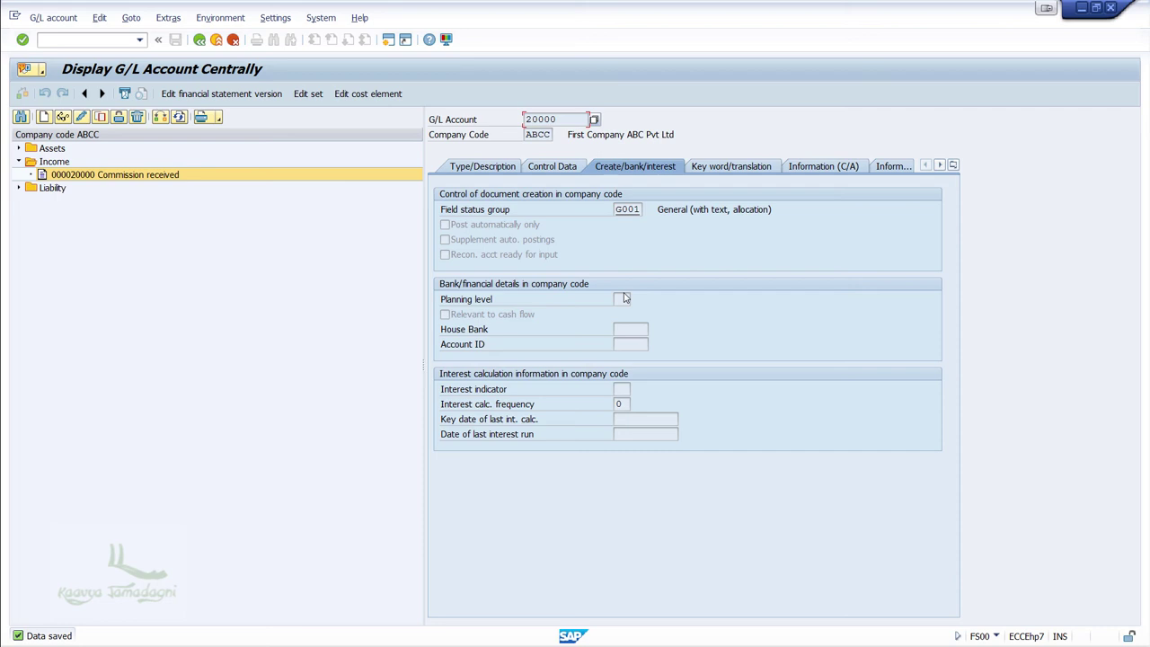
Start creating G/L account 30000 for company code ABCC as a P&L statement account in account group EXPE Expenses.
click(44, 118)
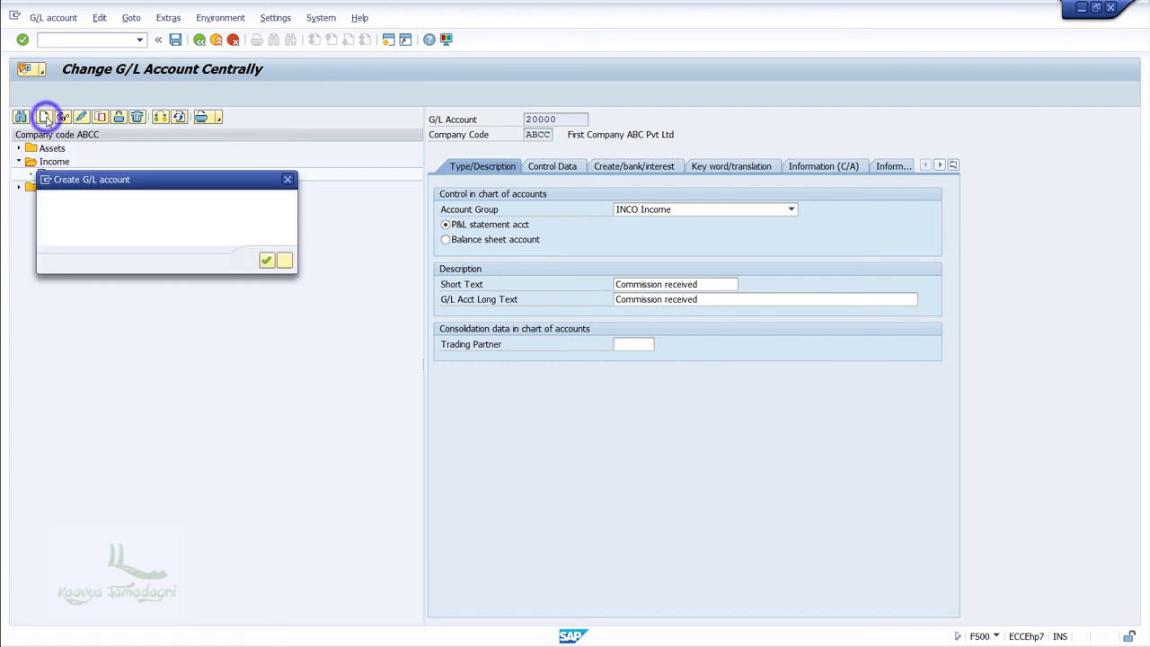
text(3000)
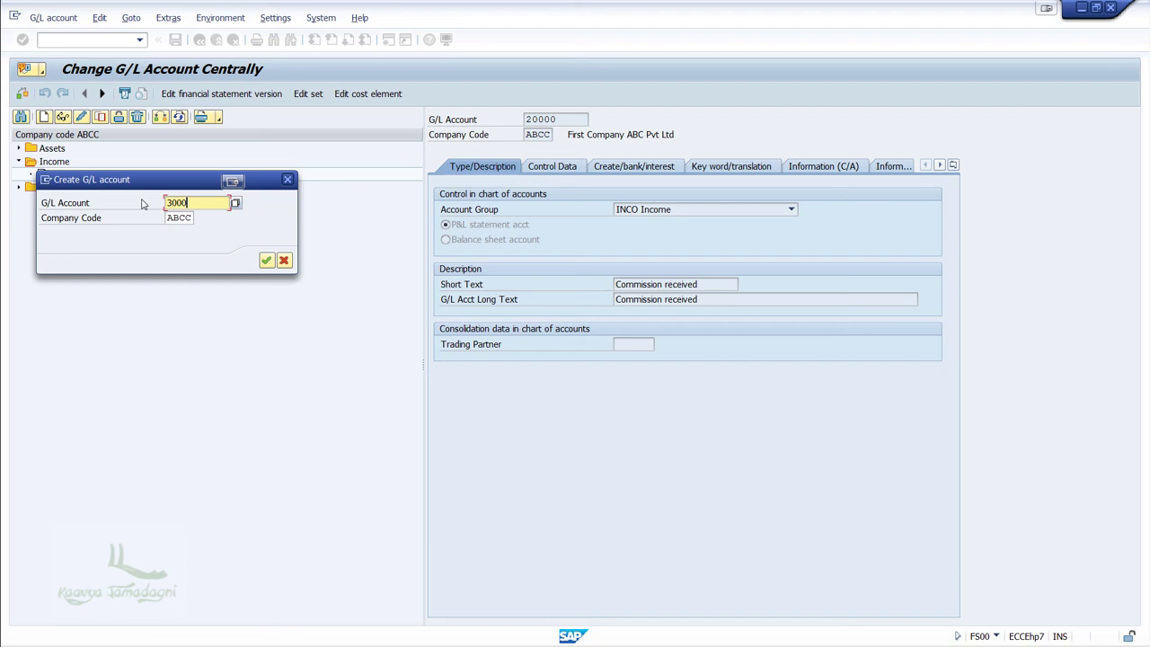
text(0)
key(Return)
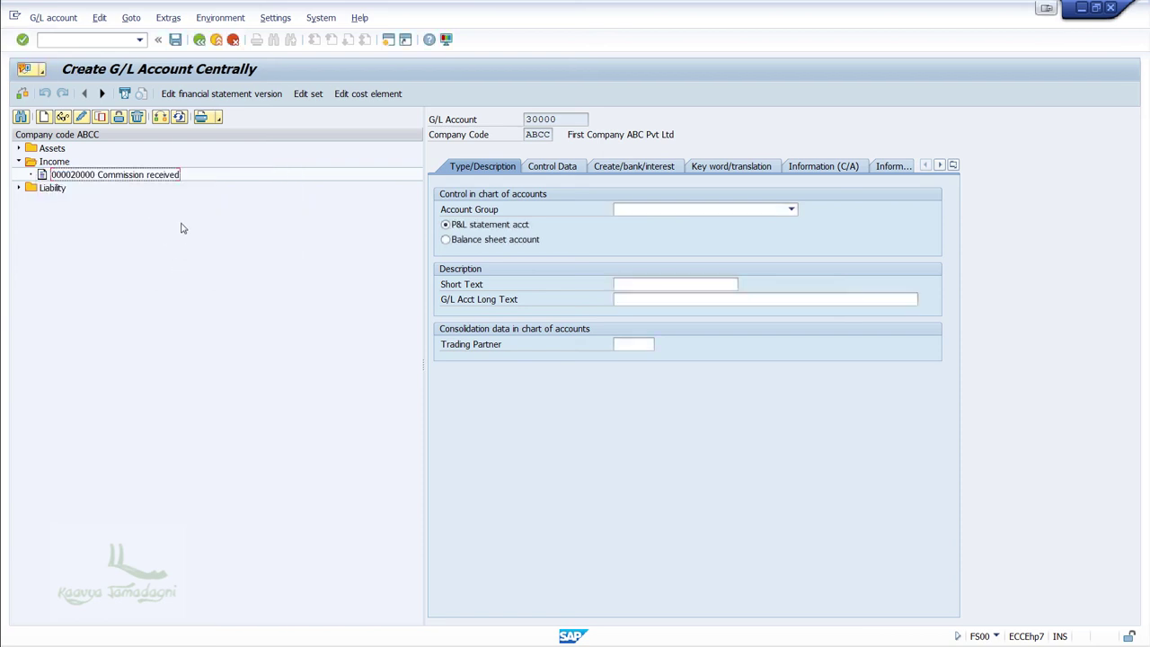
click(676, 210)
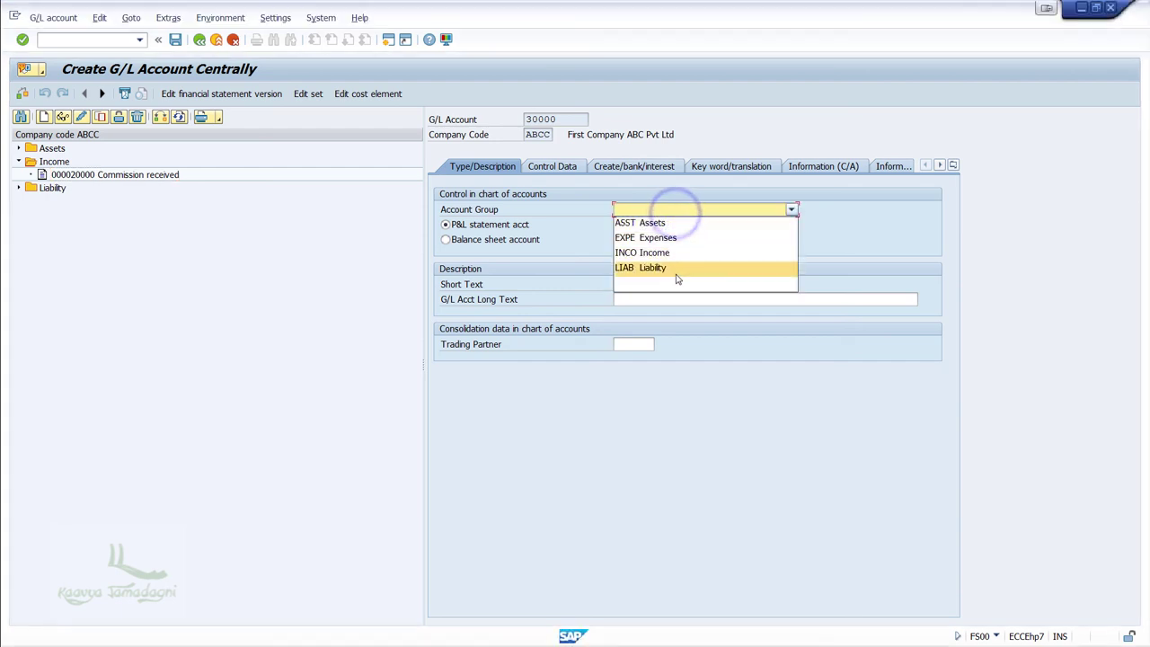
click(669, 239)
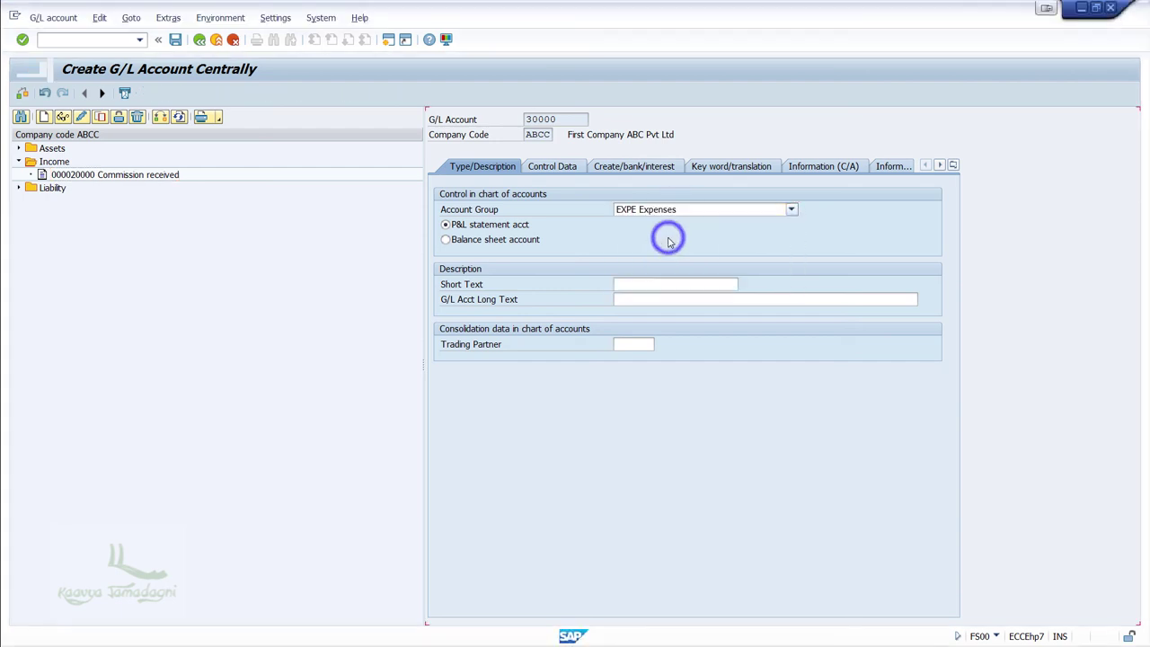
click(485, 225)
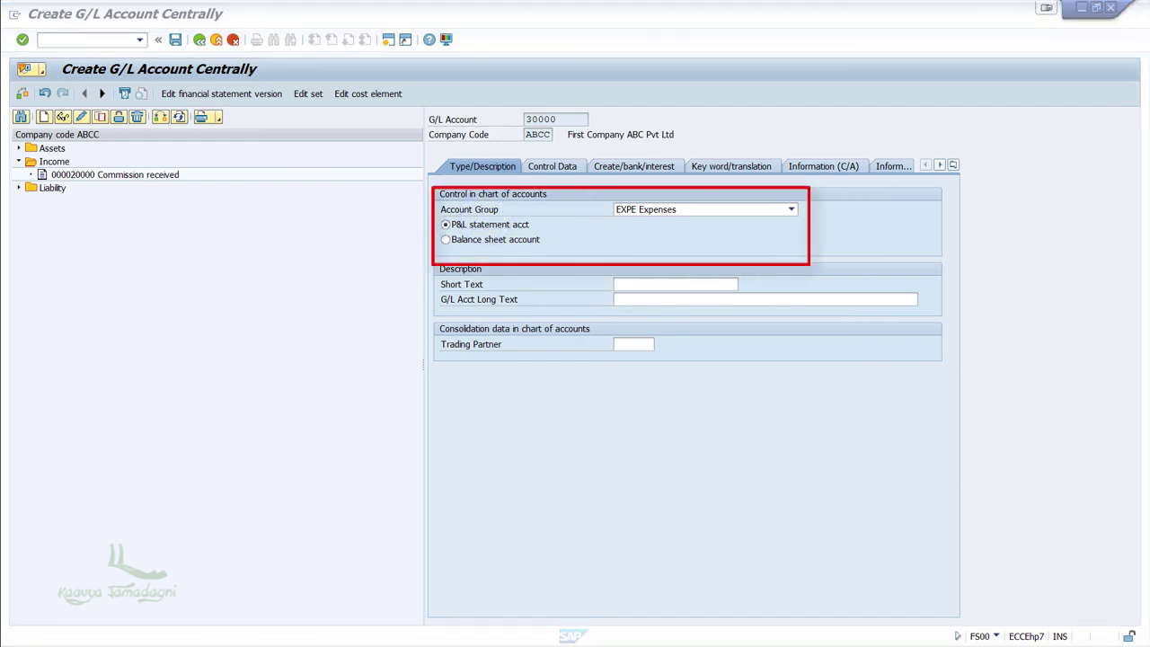
Enter "Salary Paid" as both the short text and the long text of account 30000.
click(661, 285)
text(Salary Paid)
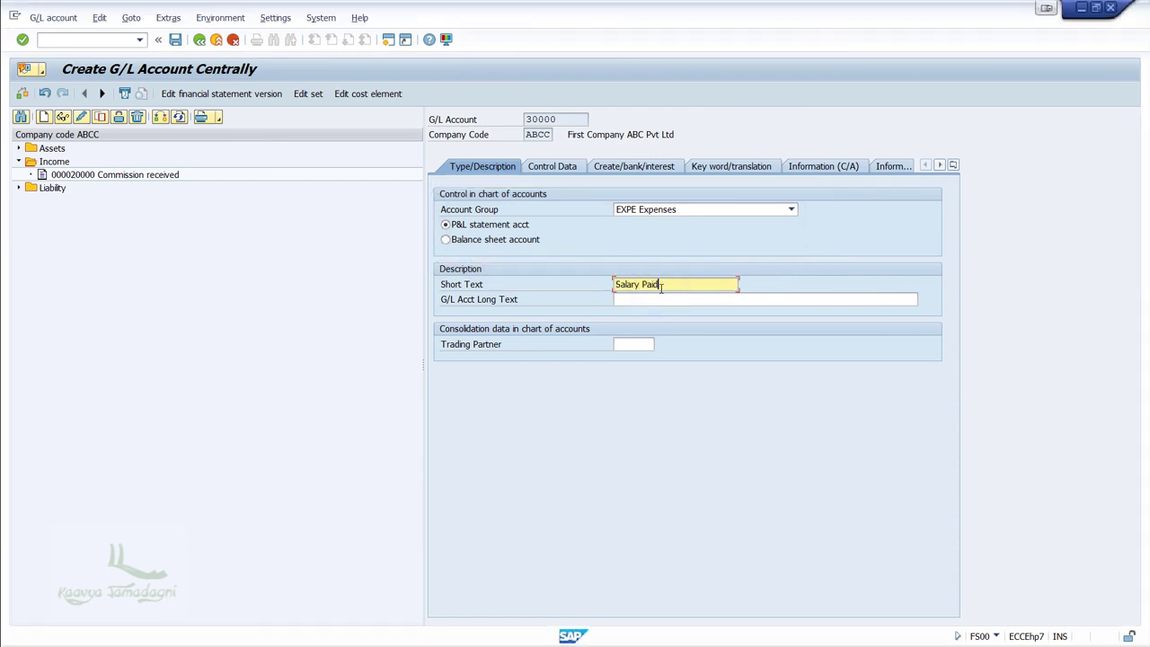
click(654, 298)
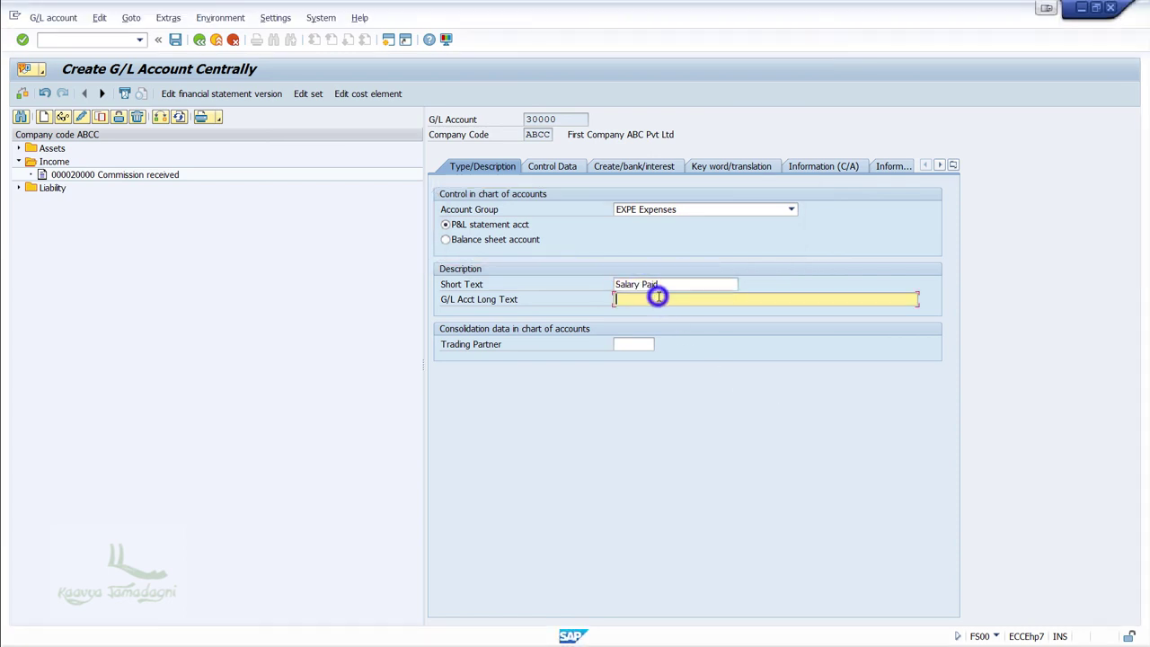
text(Salary Paid)
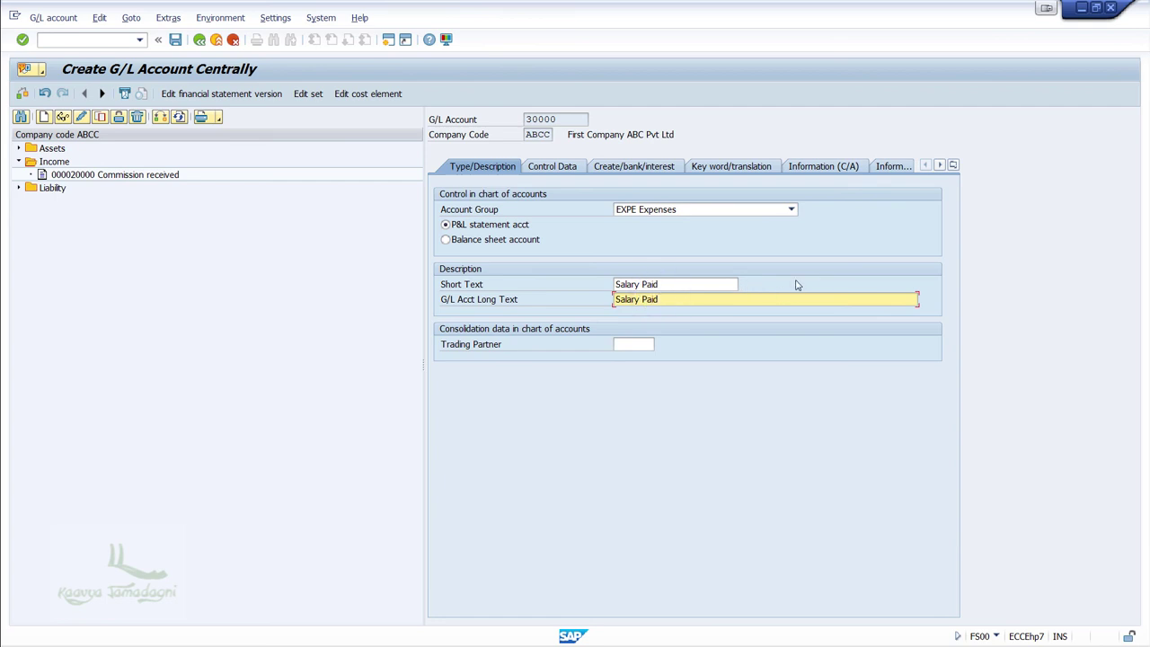
In the Salary Paid account's control data, enable line item display and set sort key 001.
click(551, 167)
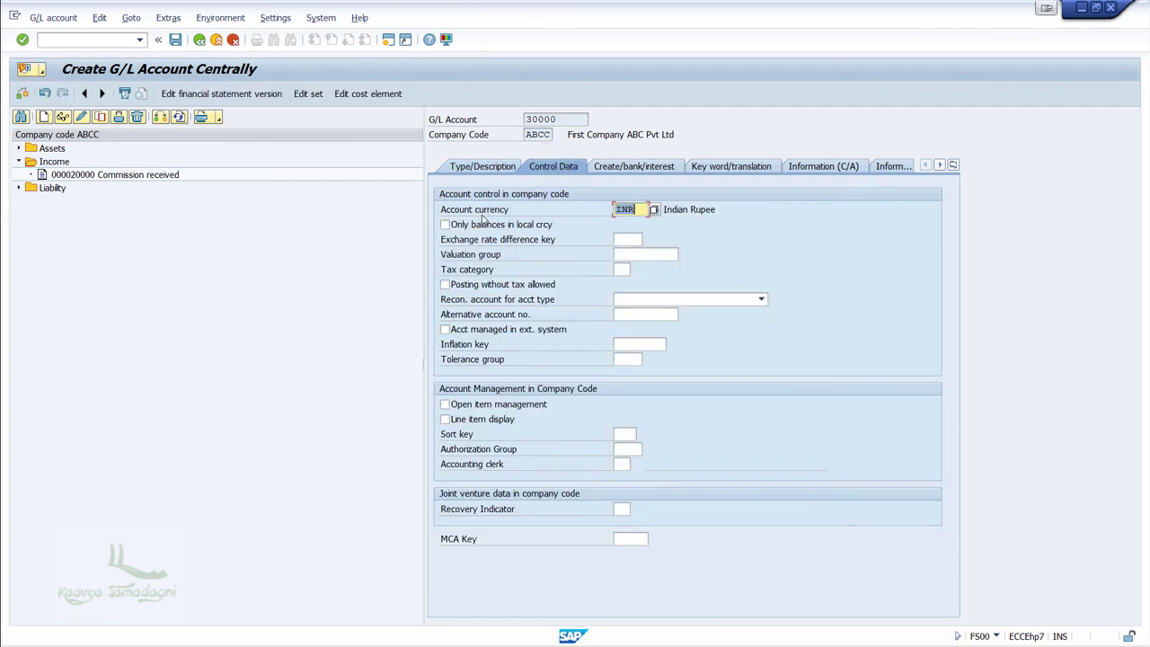
click(445, 418)
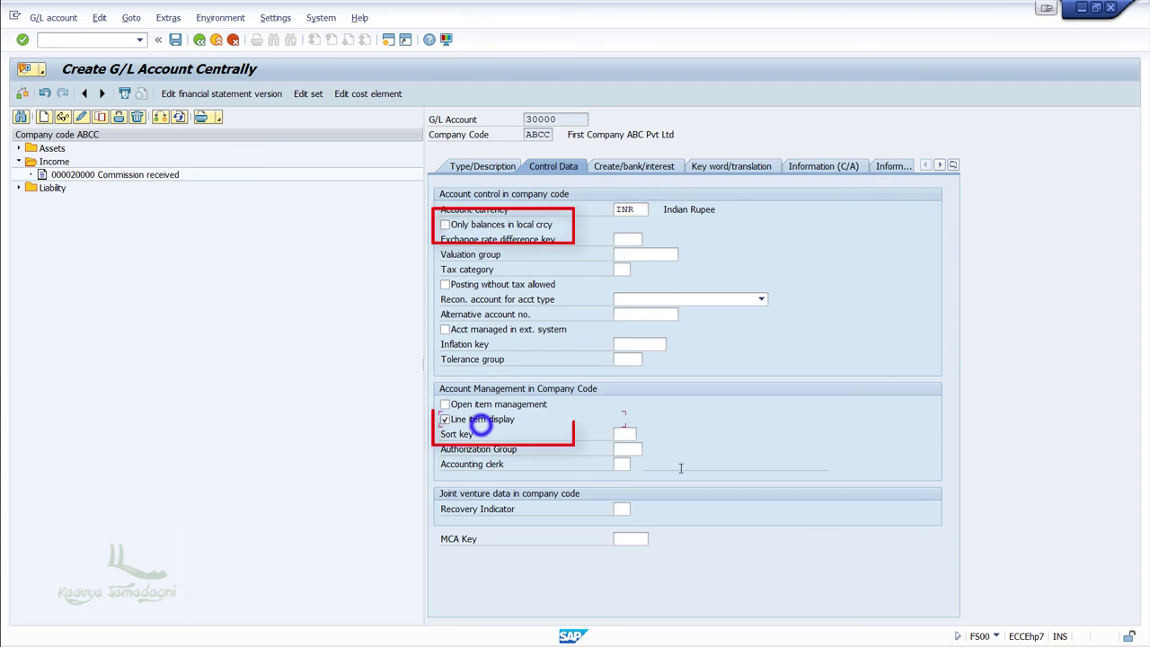
click(632, 433)
text(001)
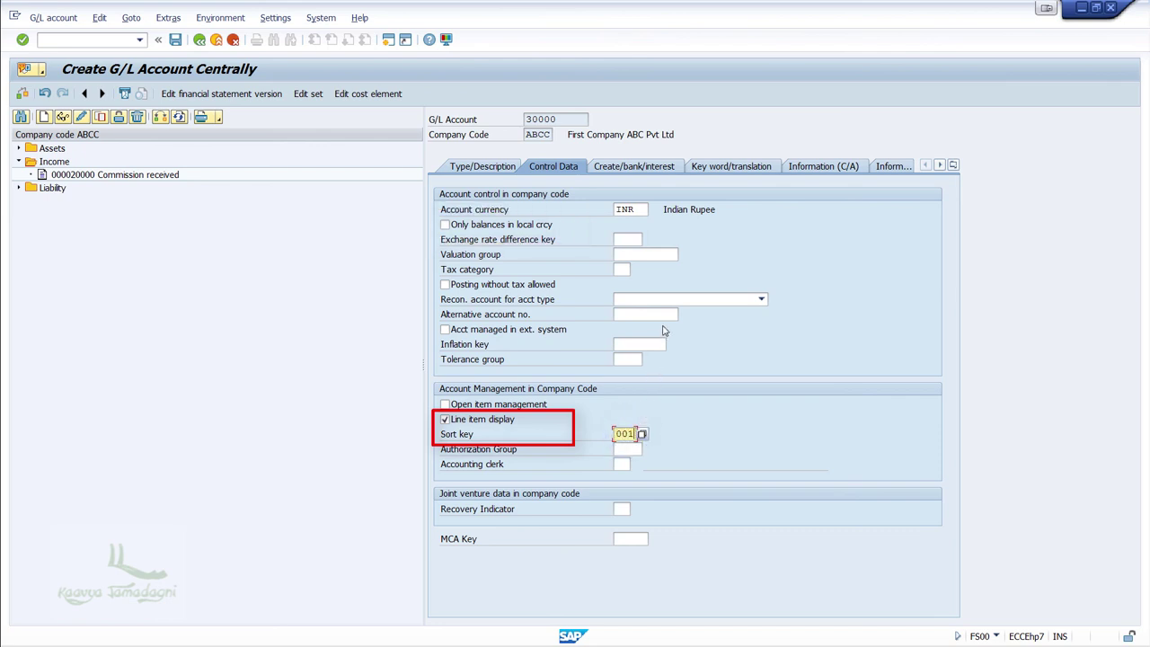
Set the Salary Paid account's field status group to G001 and save the account.
click(614, 167)
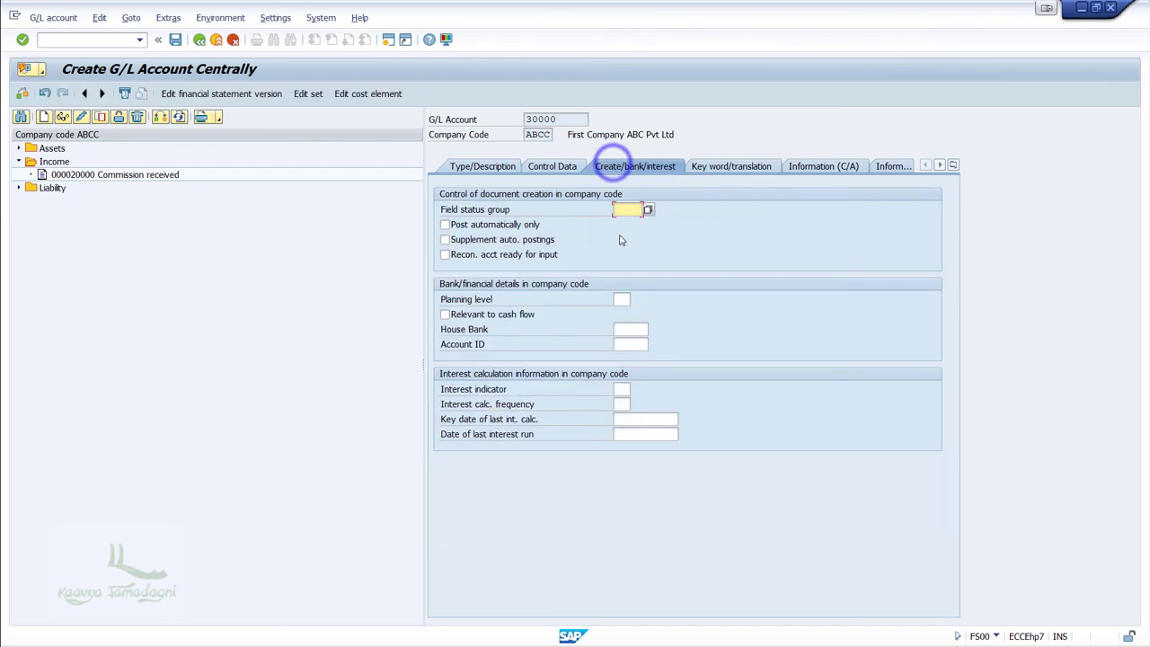
text(G00)
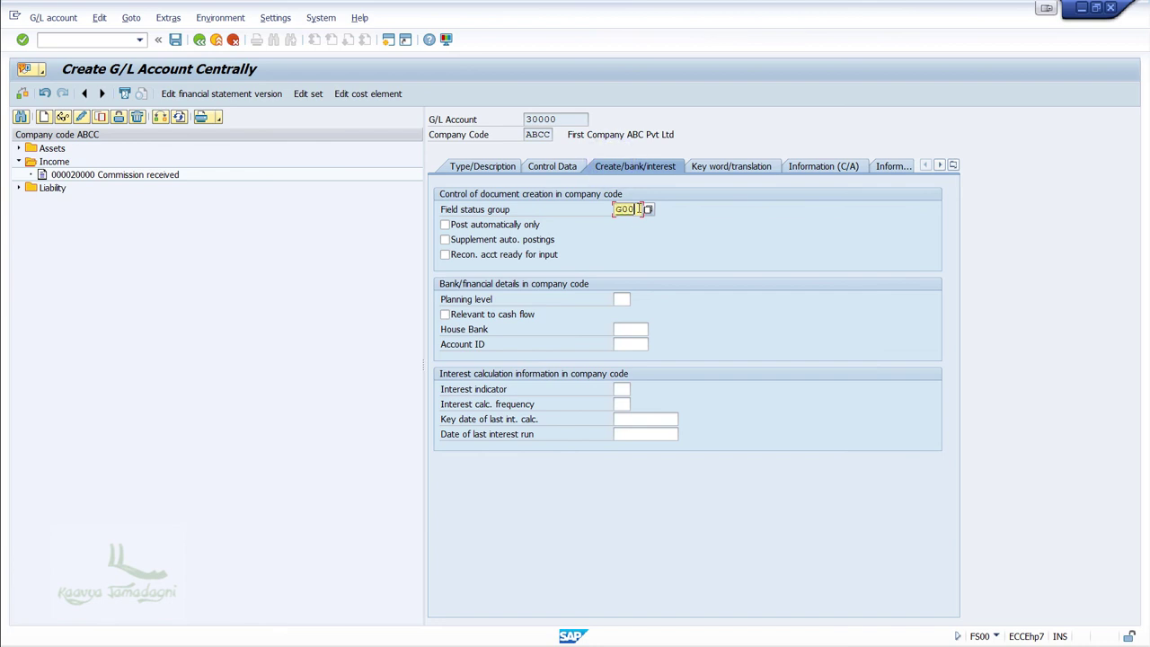
text(1)
click(175, 40)
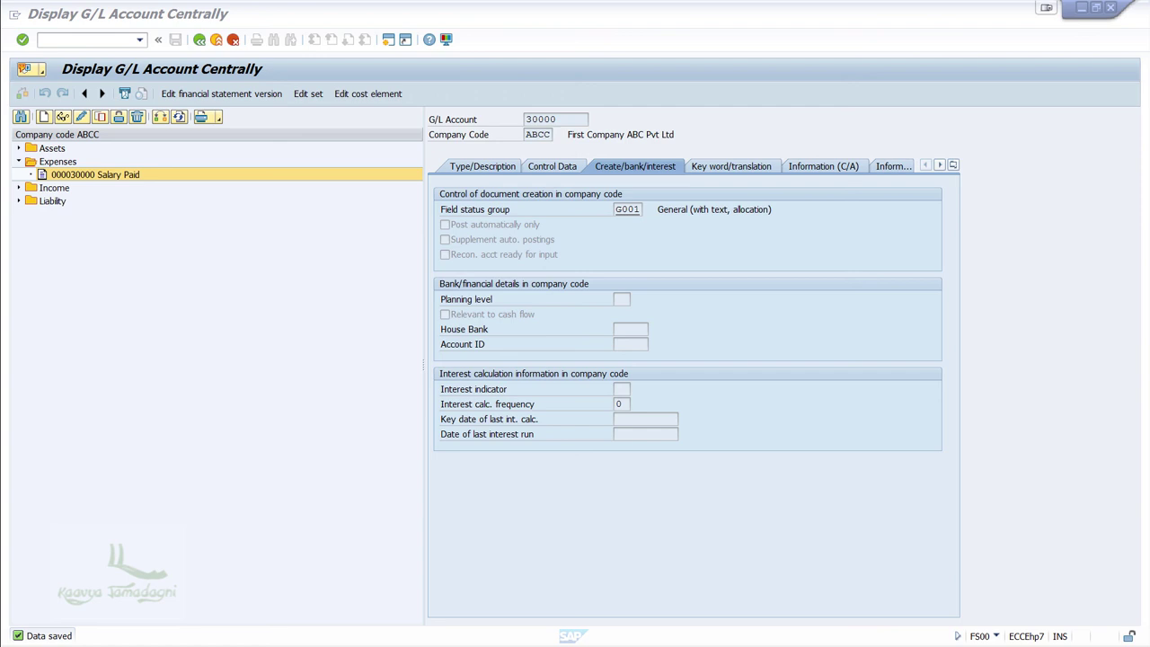
Expand the Liability, Income and Assets groups in the company code's account list to review their accounts.
click(18, 200)
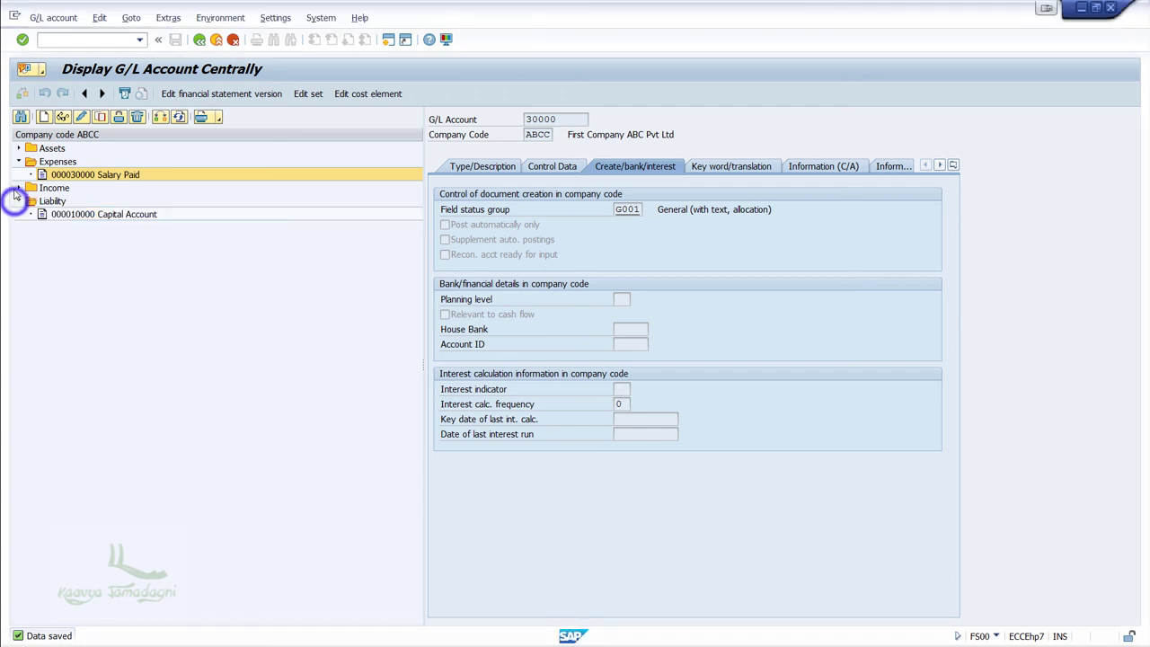
click(18, 188)
click(18, 147)
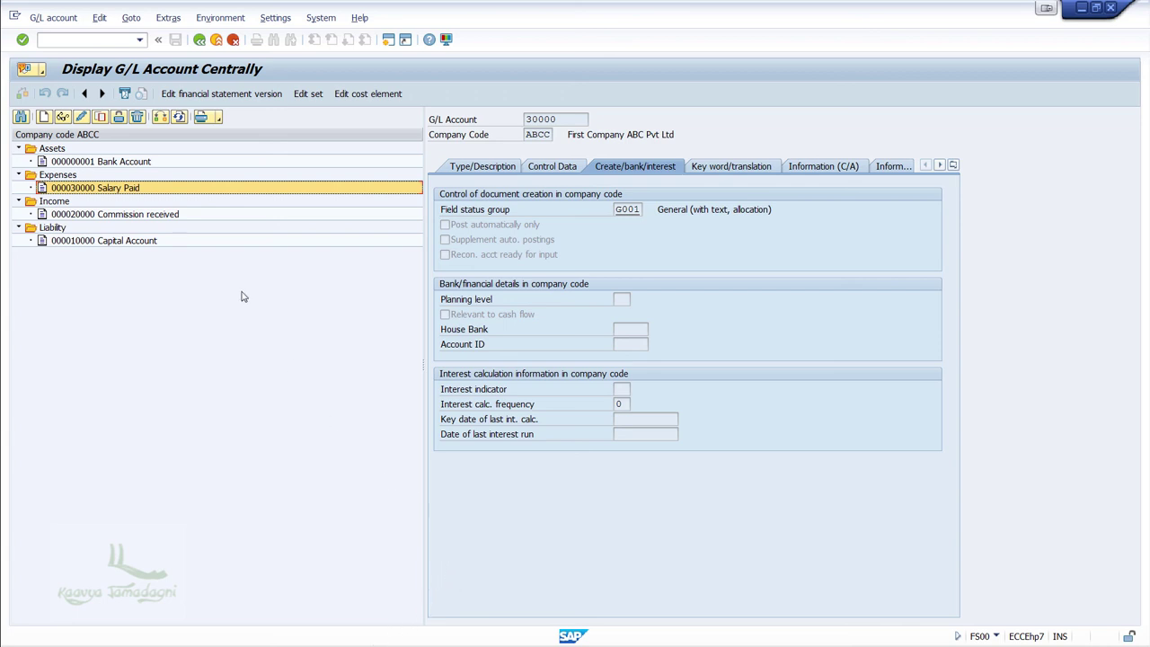
Copy the Salary Paid account to new G/L account 30001 in company code ABCC.
right_click(104, 191)
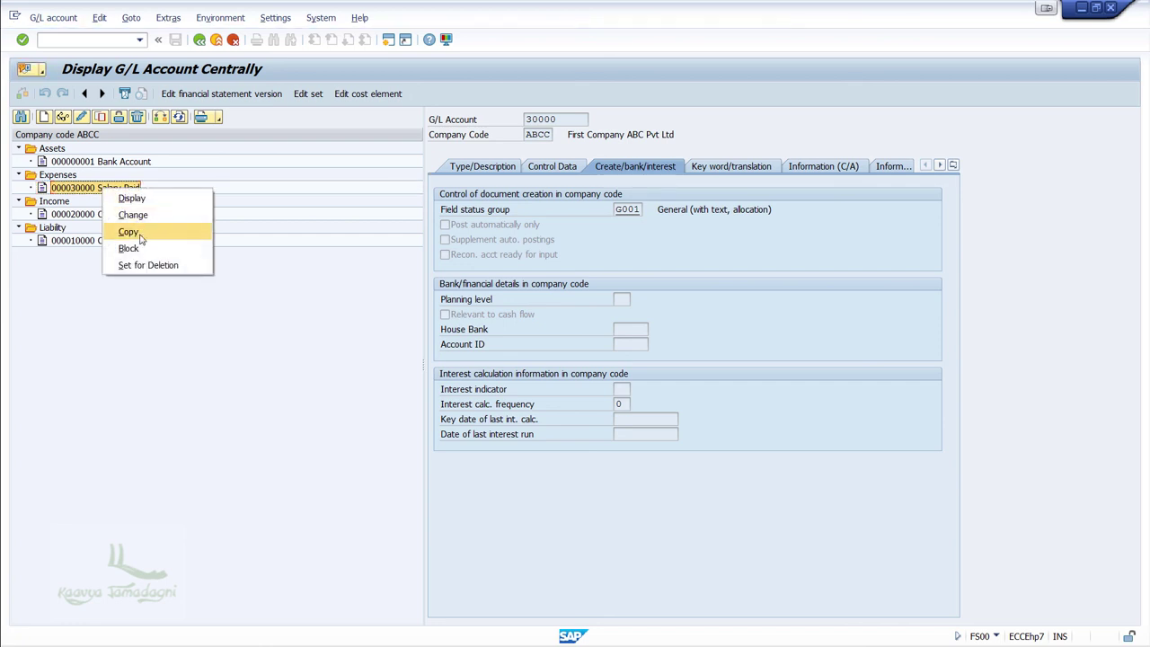
click(128, 232)
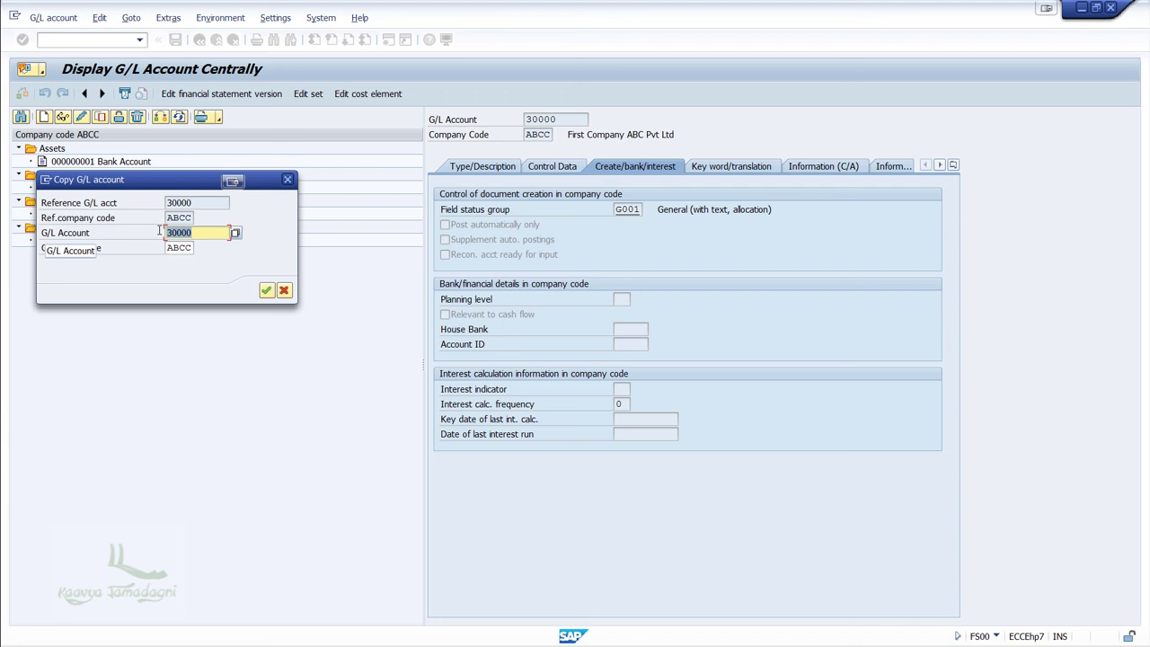
text(3000)
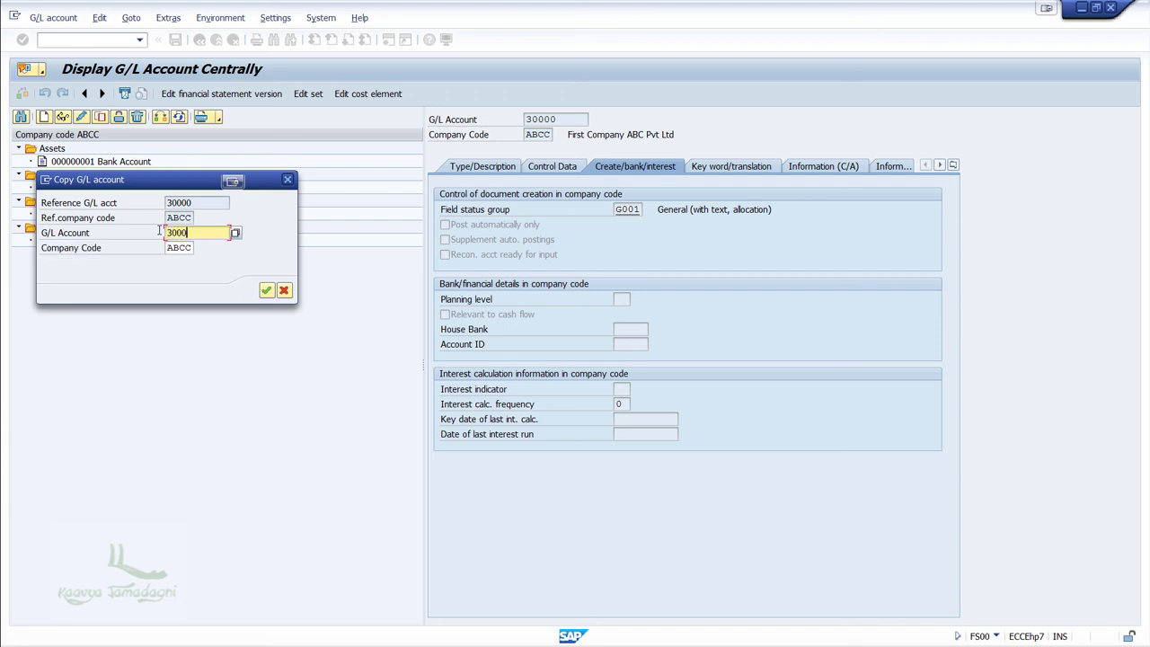
text(01)
click(265, 289)
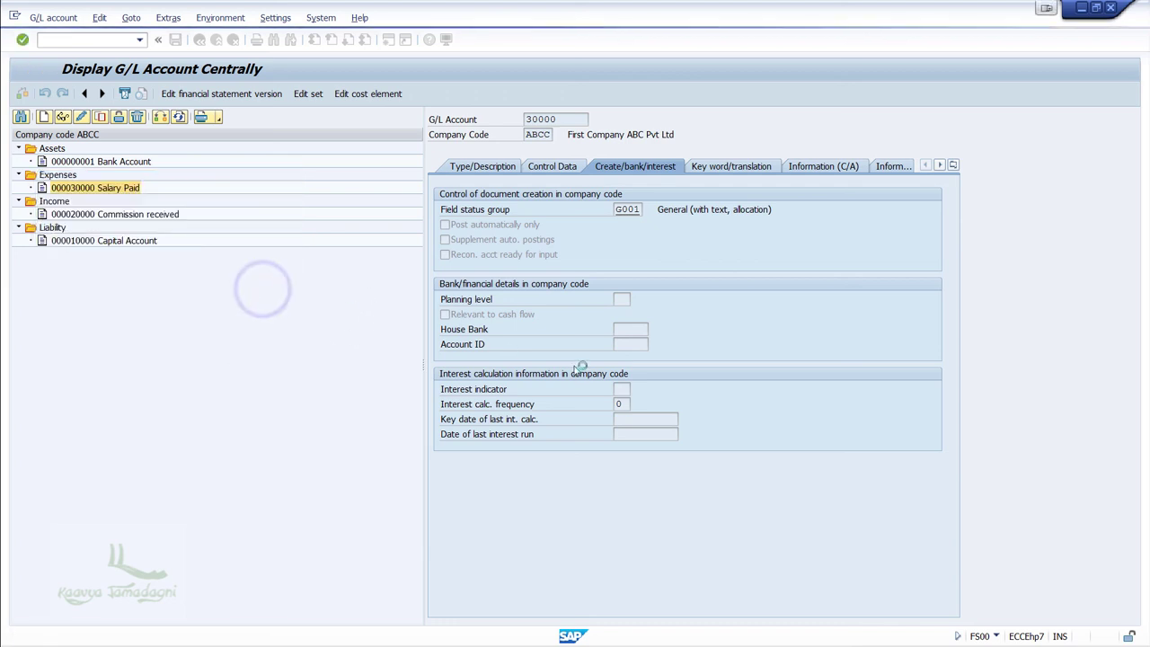
Replace both the short text and the long text of account 30001 with "Rent".
click(487, 167)
click(690, 285)
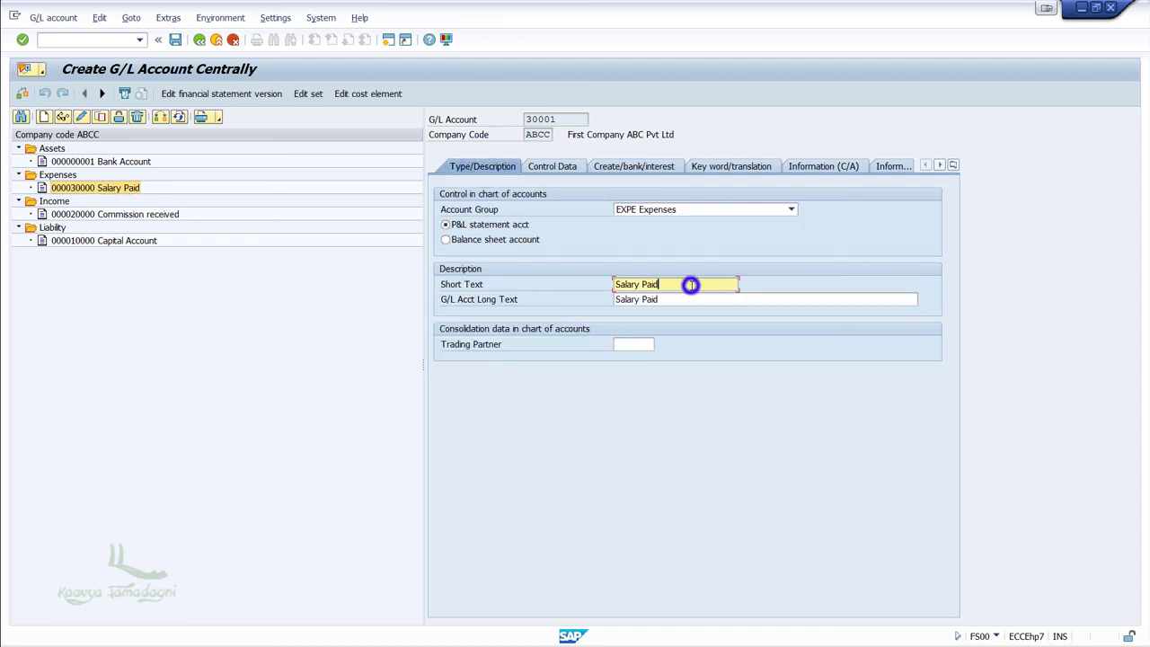
double_click(690, 285)
text(Rent)
key(Tab)
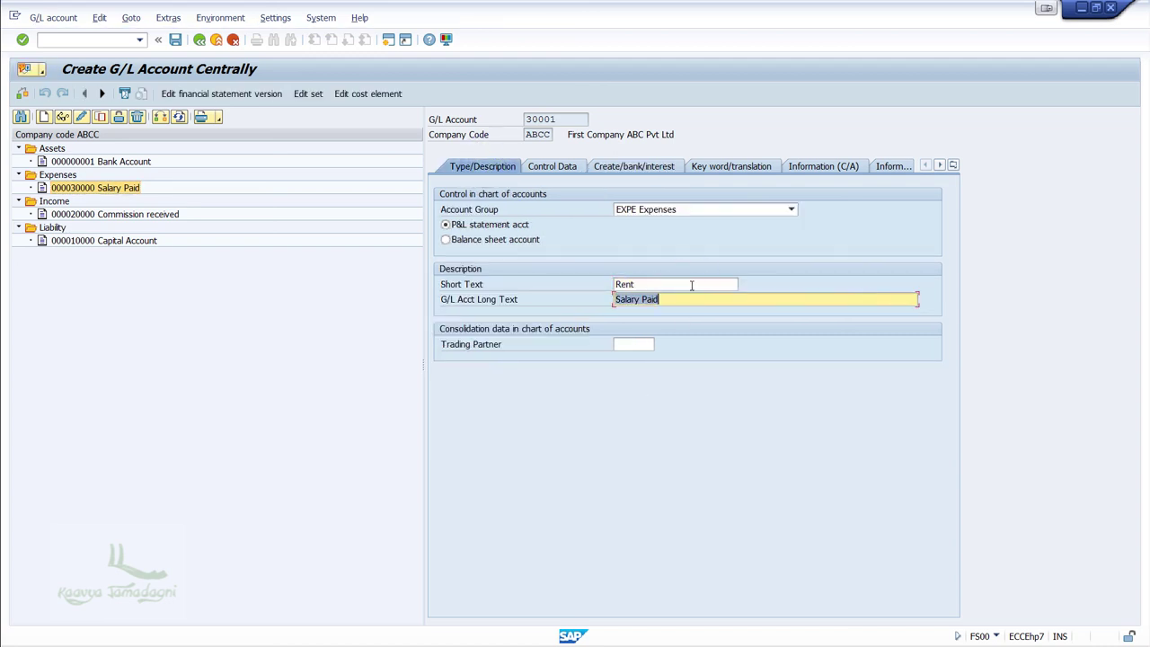
text(Rent)
Check the control data and field status group copied to the Rent account, and save the account.
click(550, 166)
click(641, 165)
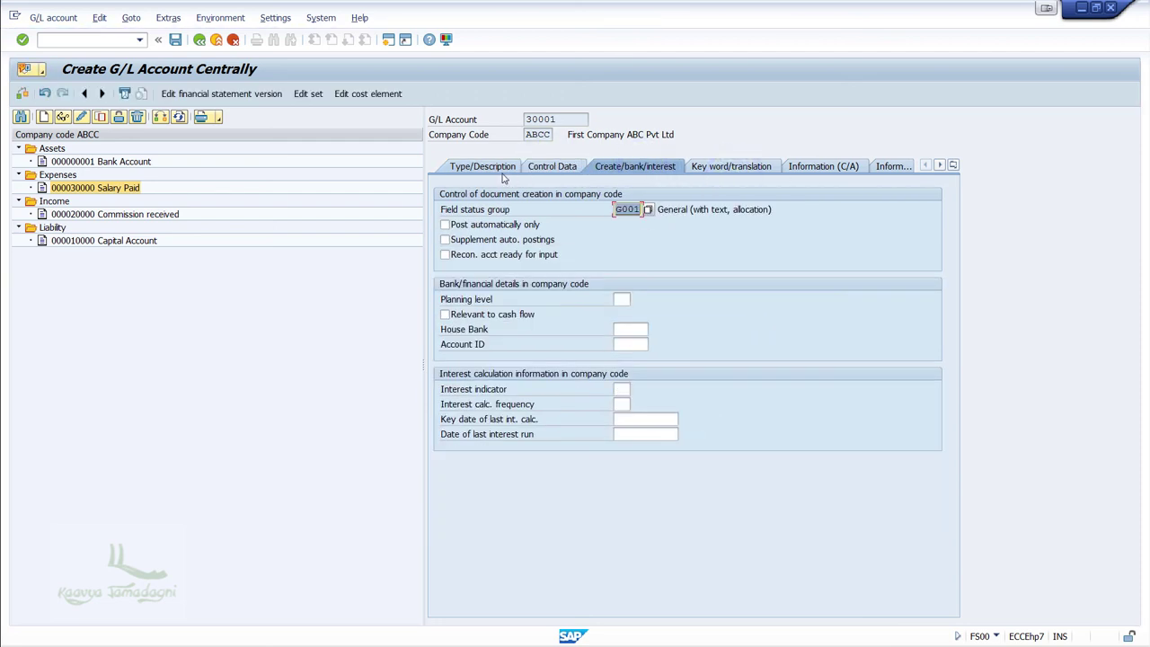
click(174, 41)
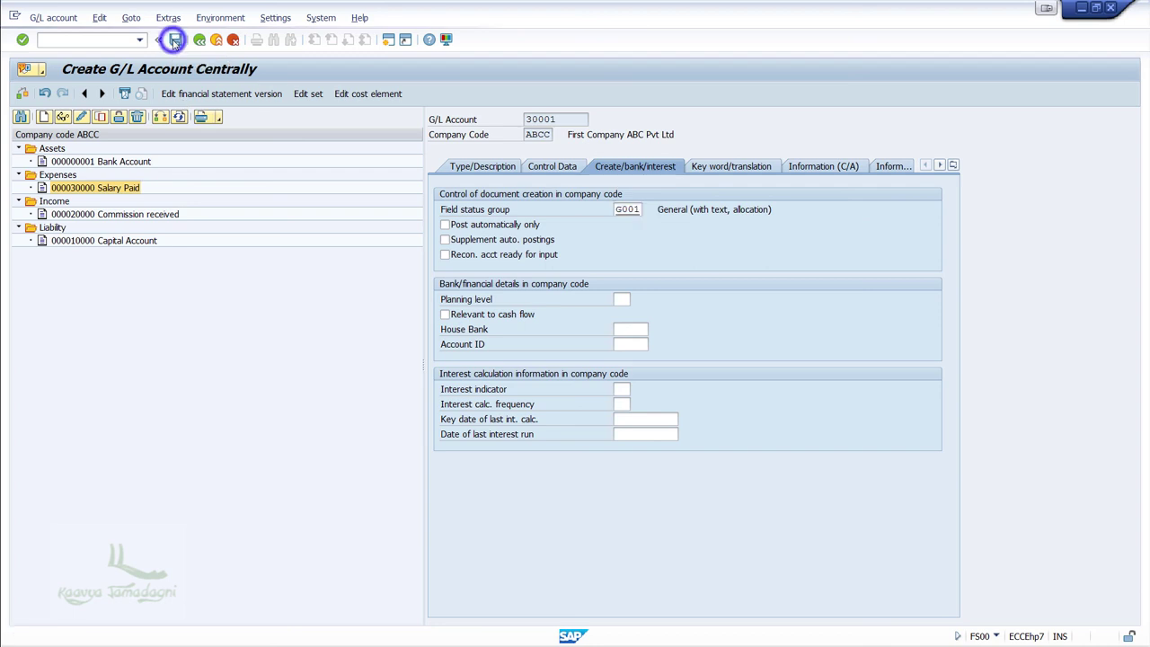